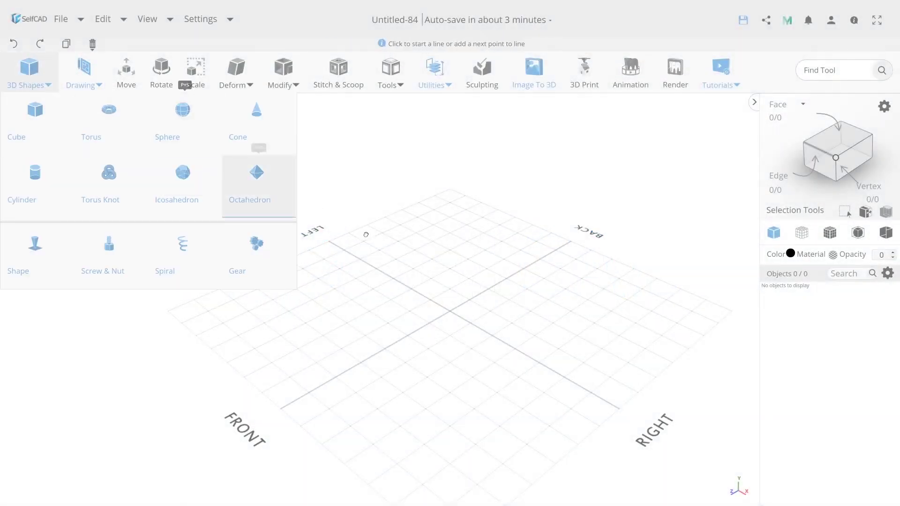
- Add a sphere and stretch it to 120 on the Y axis
drag(186, 136, 449, 315)
click(196, 75)
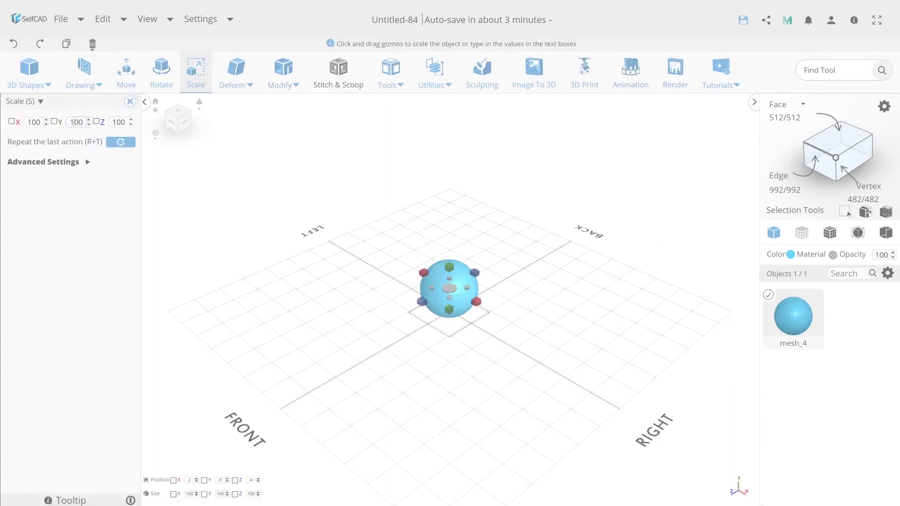
text(120)
key(Return)
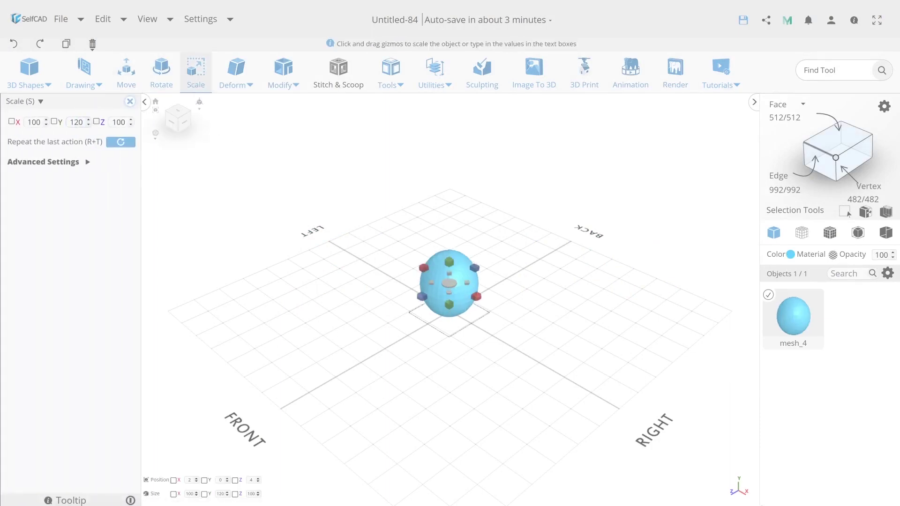
- Taper the sphere by -2 into an egg shape, then hide the egg mesh_4
click(237, 75)
click(236, 139)
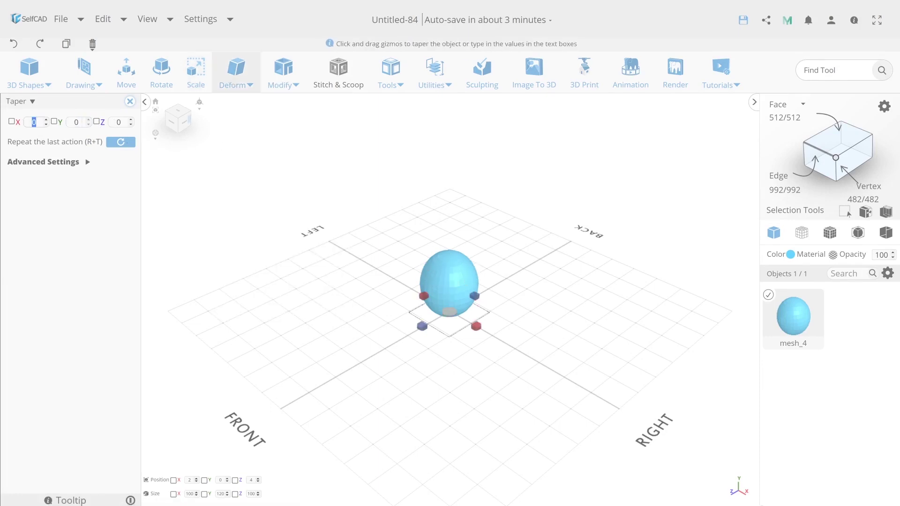
text(-2)
key(Return)
key(Return)
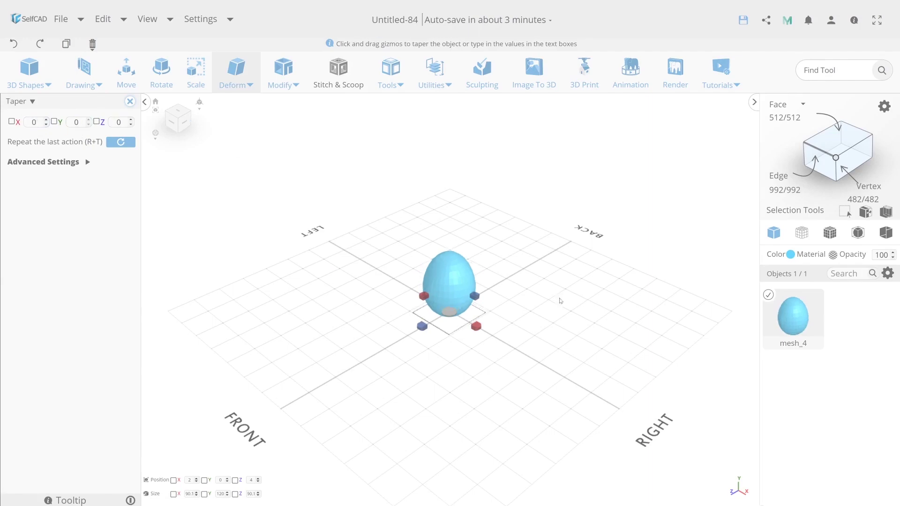
mouse_move(560, 301)
mouse_down()
mouse_move(472, 301)
mouse_move(516, 322)
mouse_move(573, 313)
mouse_up()
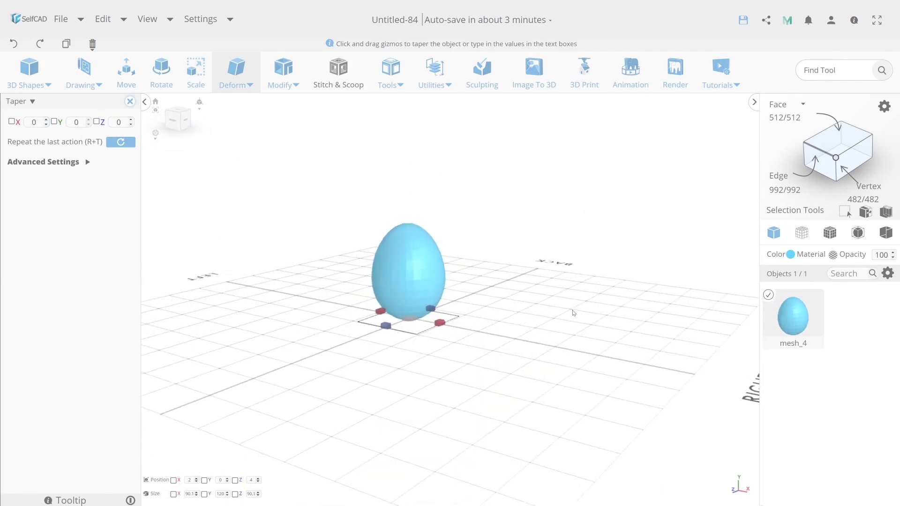
click(886, 273)
click(865, 311)
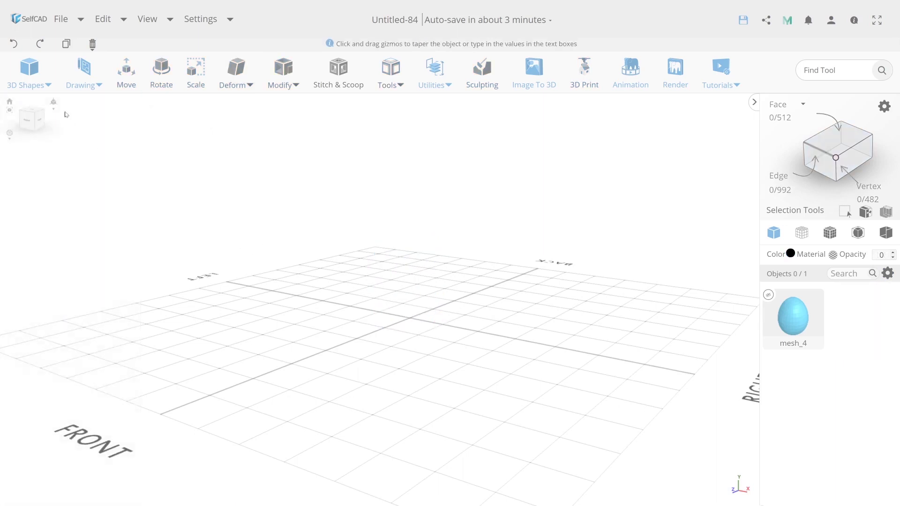
- Start a 3DSketch in Top view with Grid Vertices snapping enabled
click(84, 71)
click(127, 115)
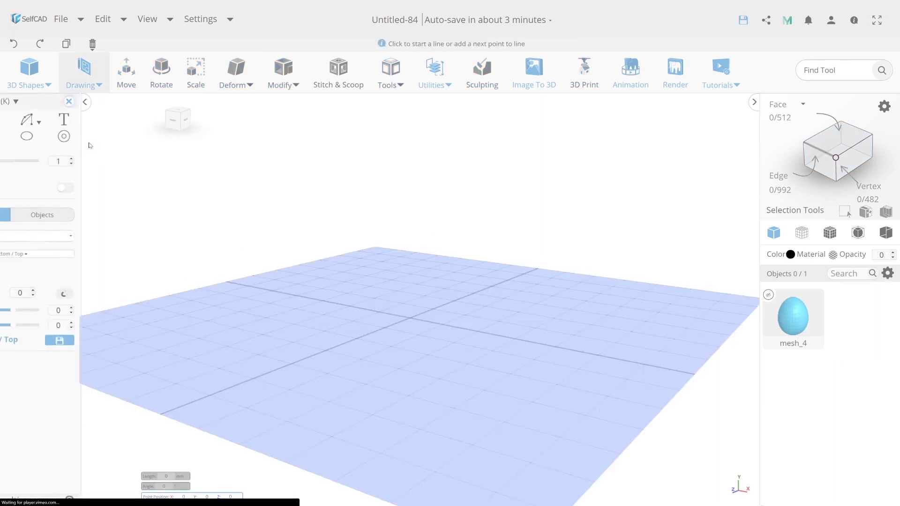
click(179, 112)
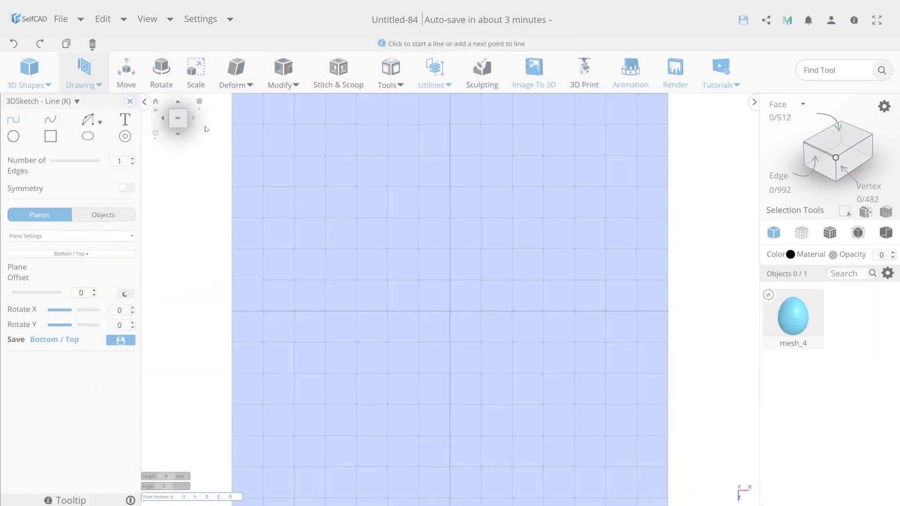
scroll(455, 288, up, 5)
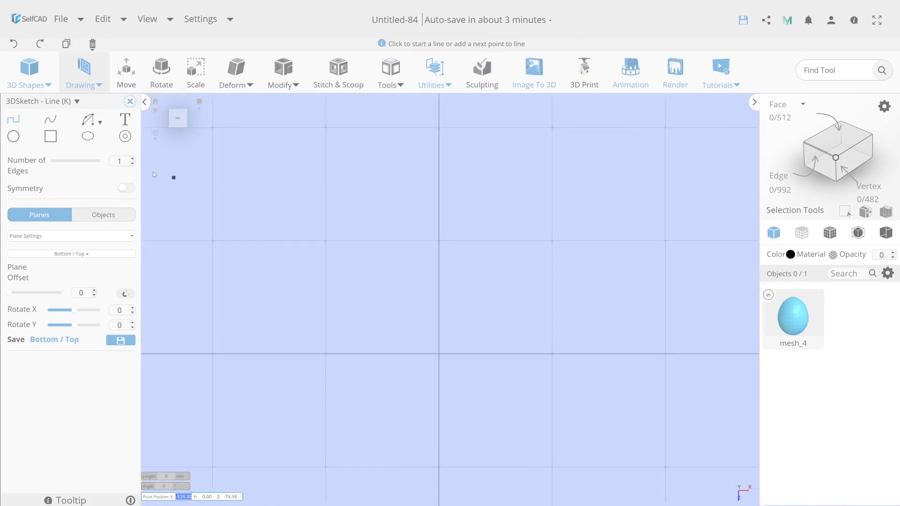
click(94, 235)
click(84, 266)
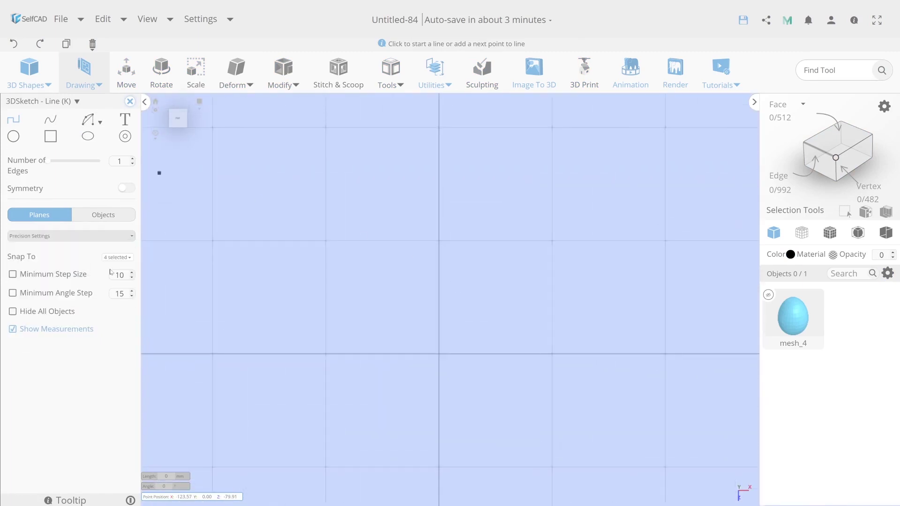
click(117, 257)
click(109, 305)
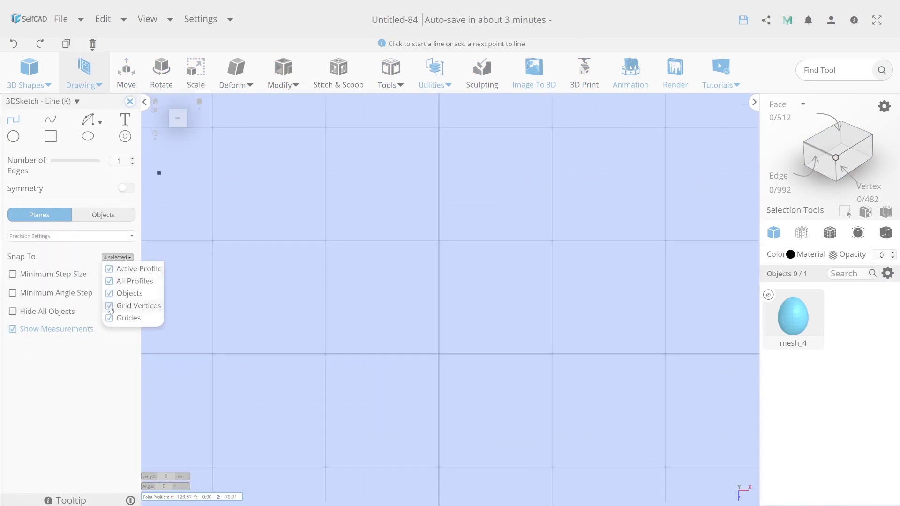
- Draw a 34 mm vertical line from the origin and a 20 mm horizontal line off its top
click(443, 355)
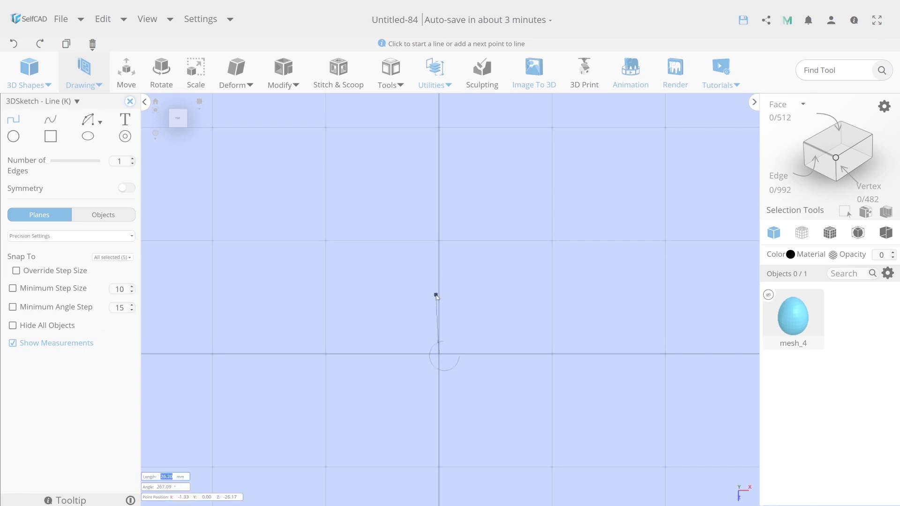
text(34)
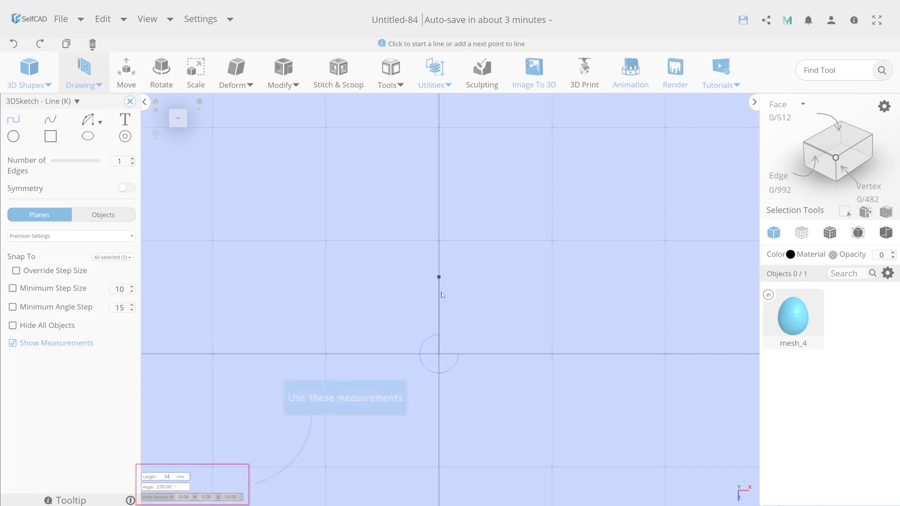
key(Return)
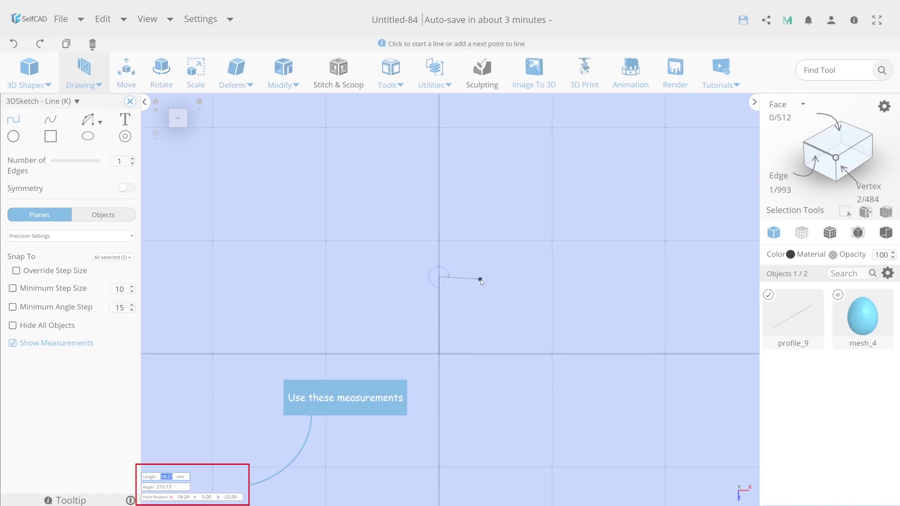
text(20.5)
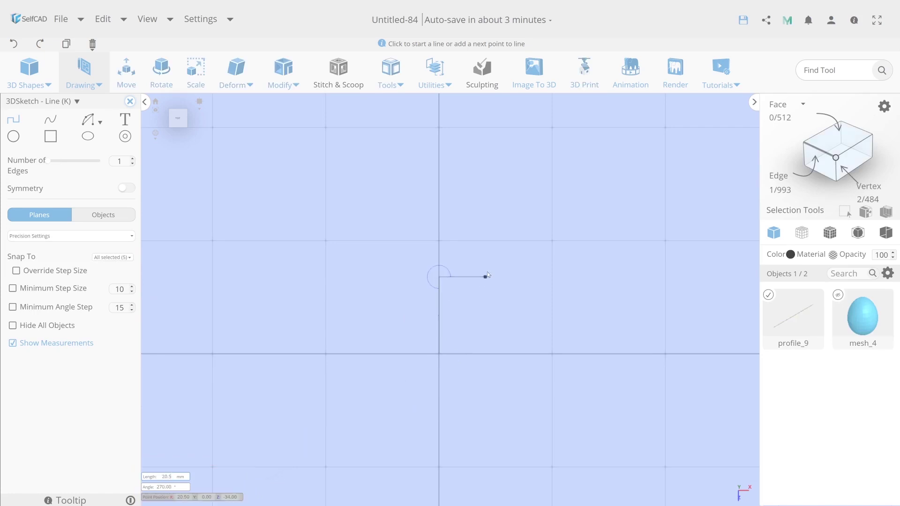
key(Return)
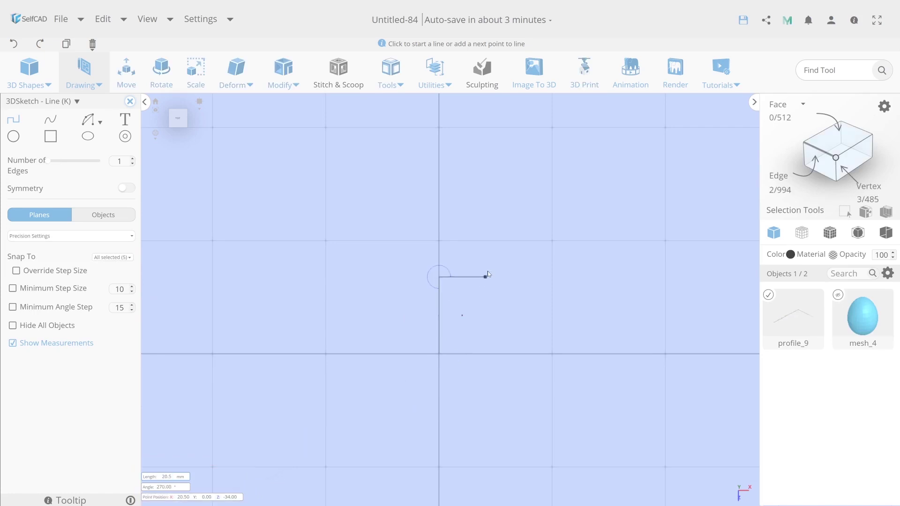
key(Escape)
click(768, 295)
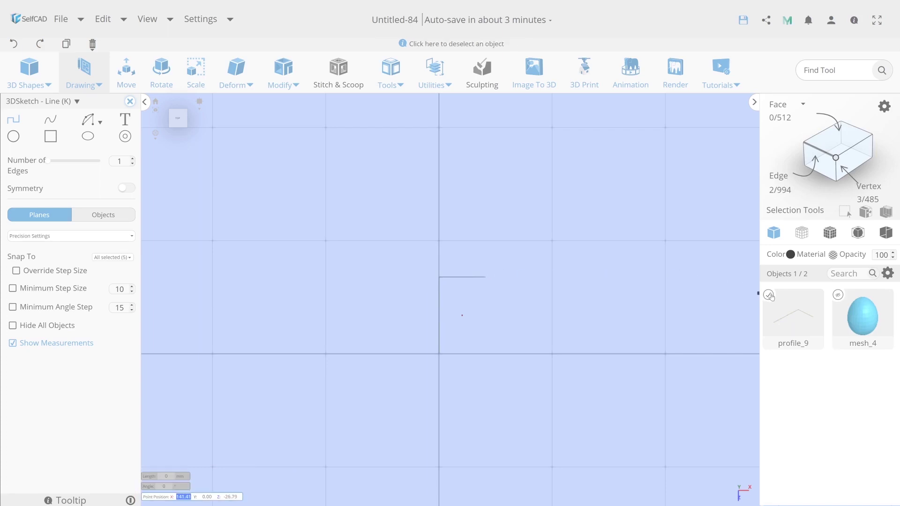
- Draw an arc from the 20 mm line's end down to the origin
click(87, 144)
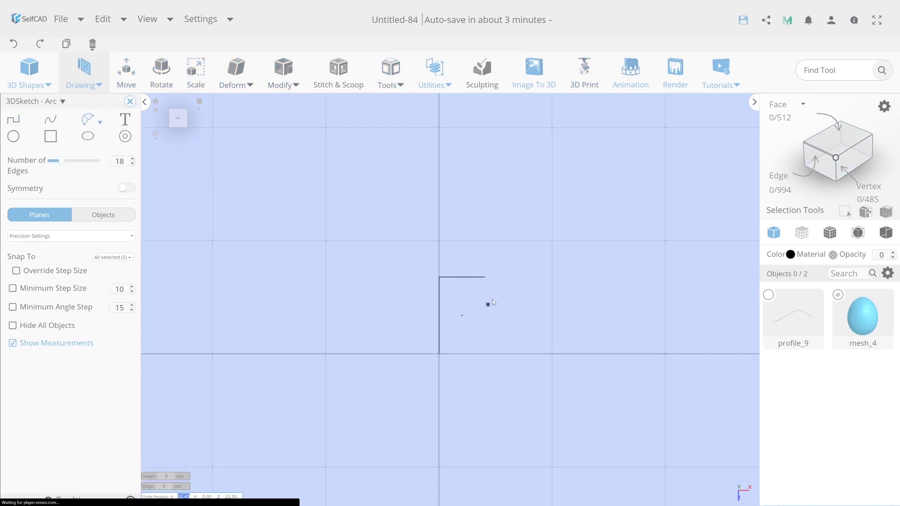
click(485, 277)
click(444, 350)
text(6)
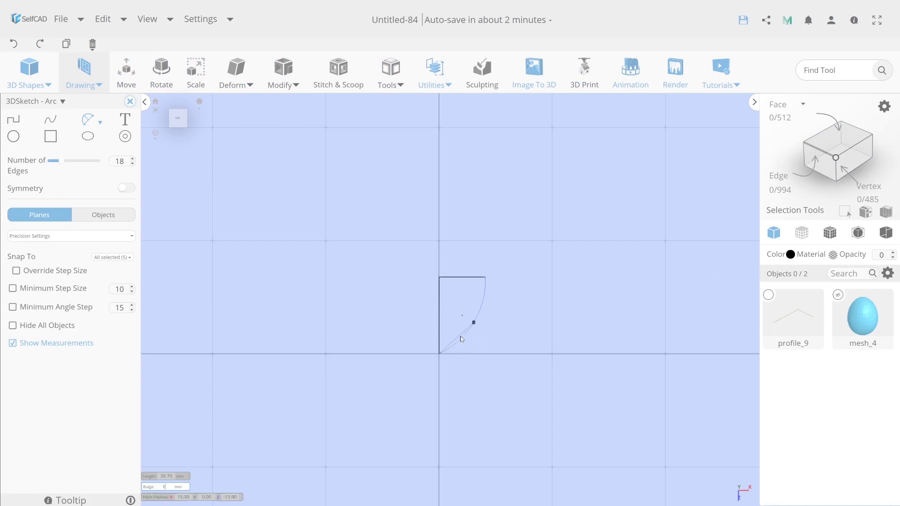
click(461, 337)
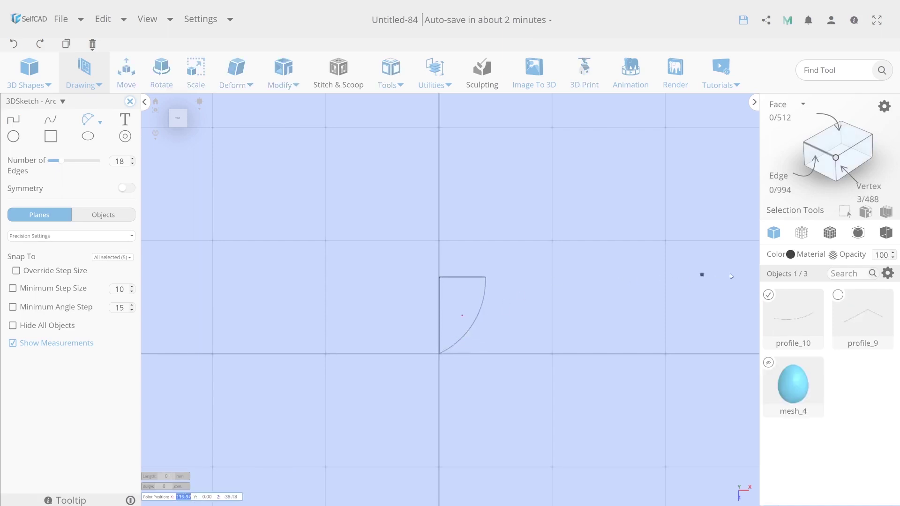
- Add a 2 mm straight segment running down from the origin
scroll(440, 373, up, 3)
scroll(436, 375, up, 1)
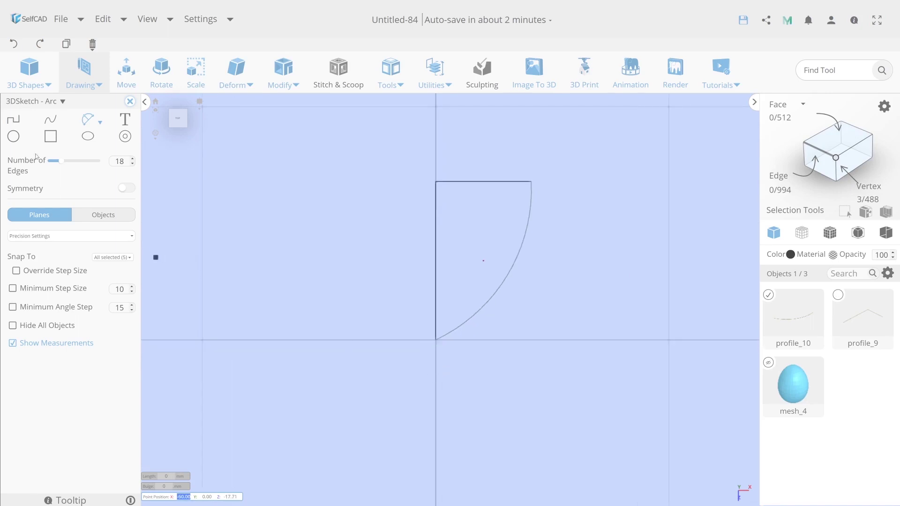
click(14, 119)
click(435, 342)
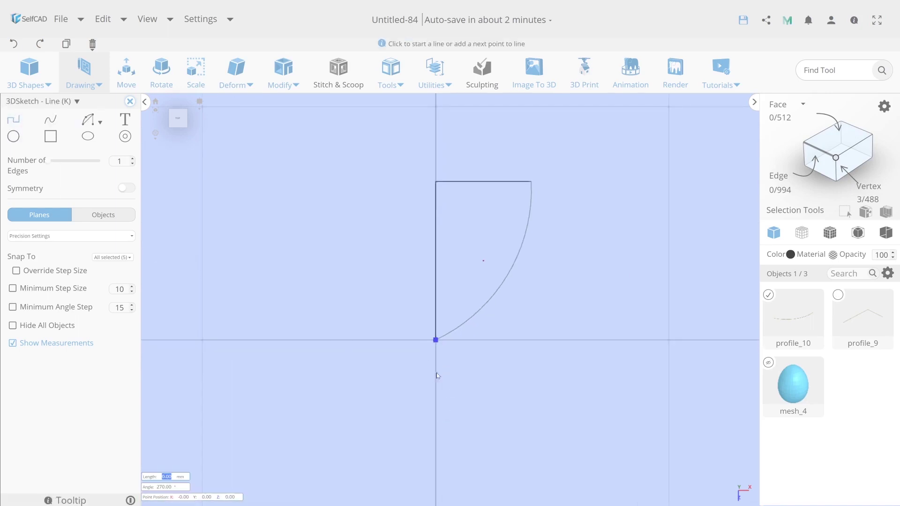
text(2)
key(Return)
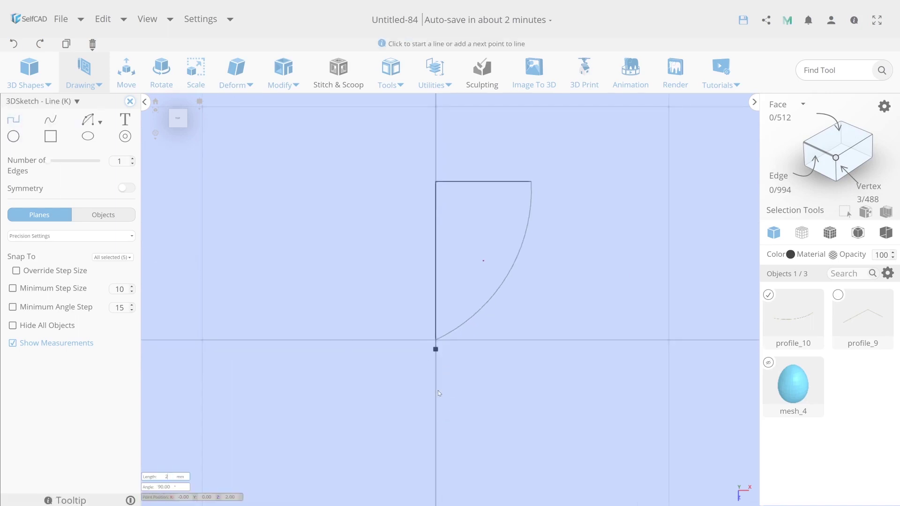
click(449, 393)
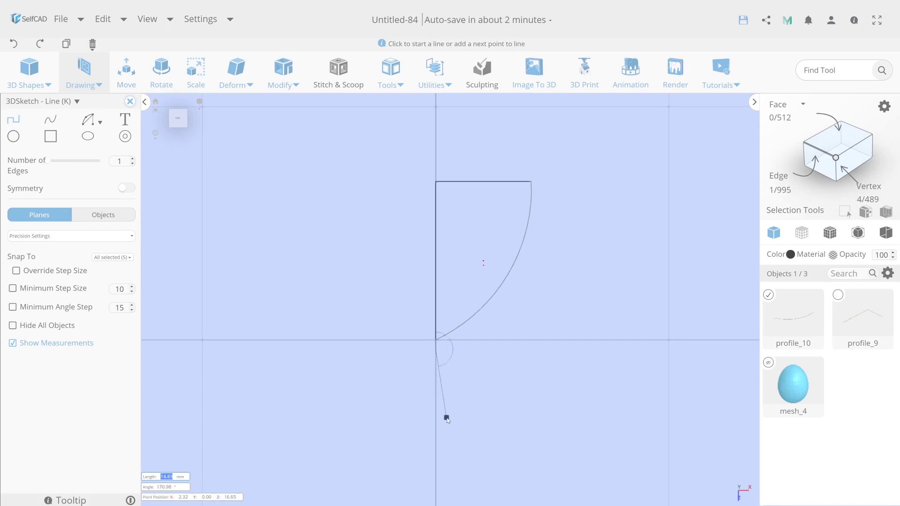
key(Escape)
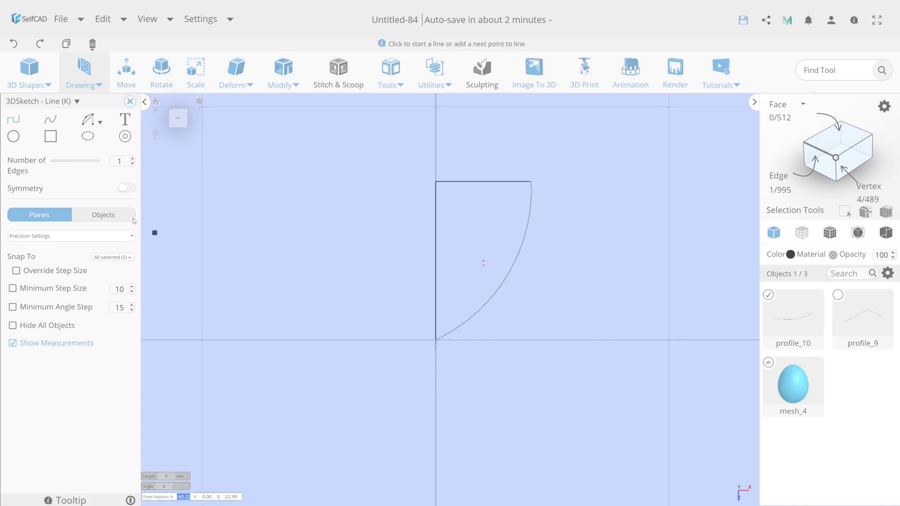
- Draw a small arc on the vertical axis with 12 mm length and 5 mm bulge
click(88, 120)
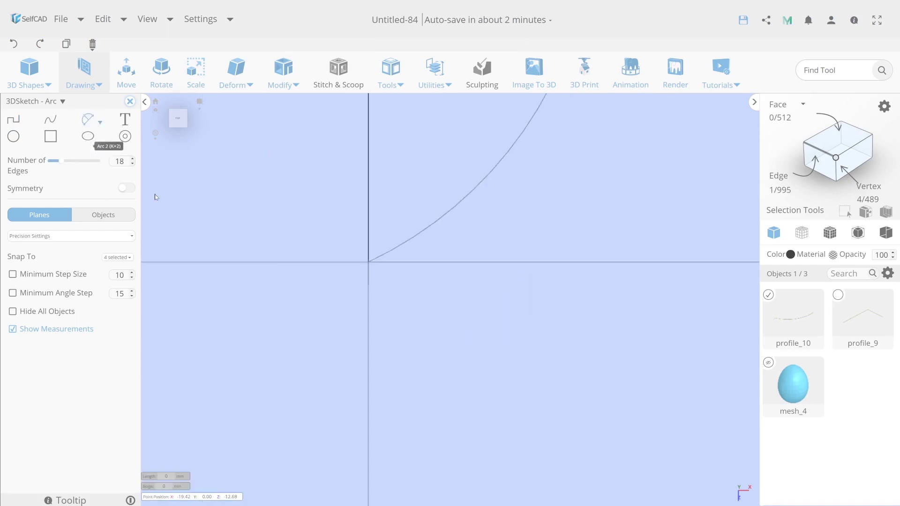
click(367, 285)
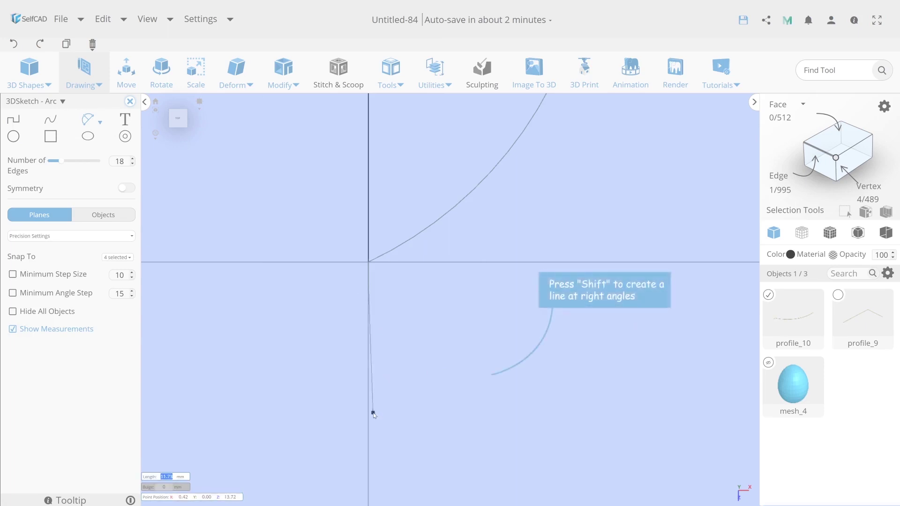
text(2)
key(Return)
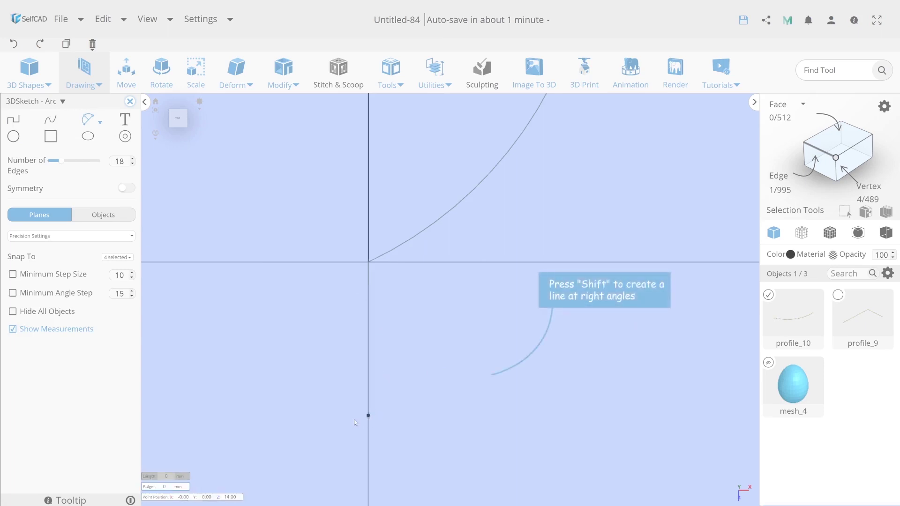
text(5)
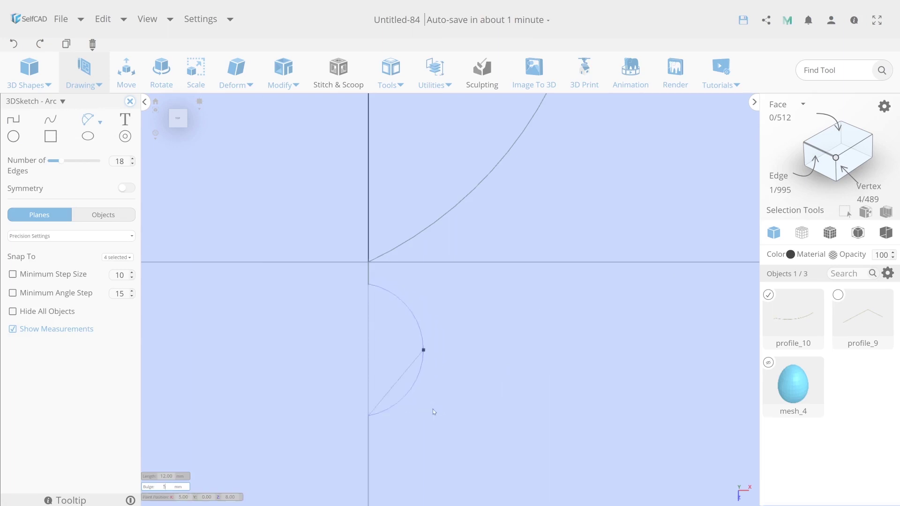
key(Return)
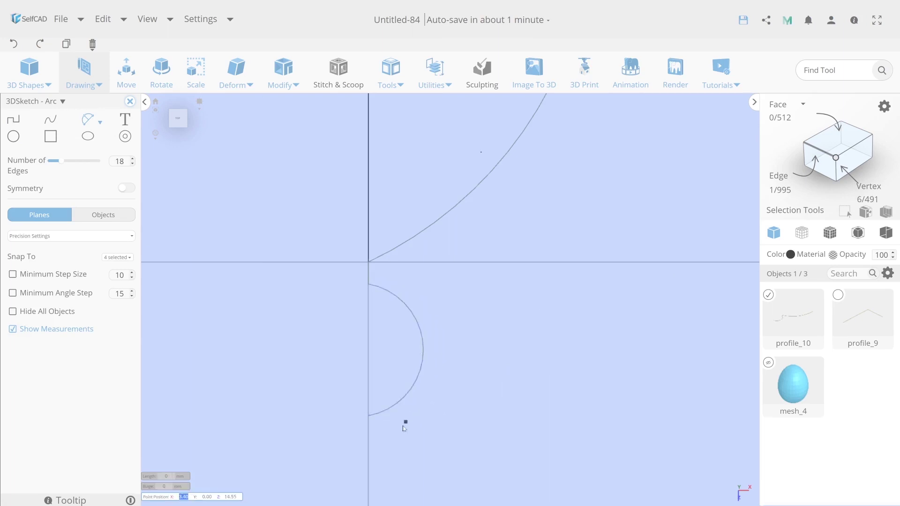
- Draw straight segments of 2, 6 and 10 mm from the arc's lower end
key(k)
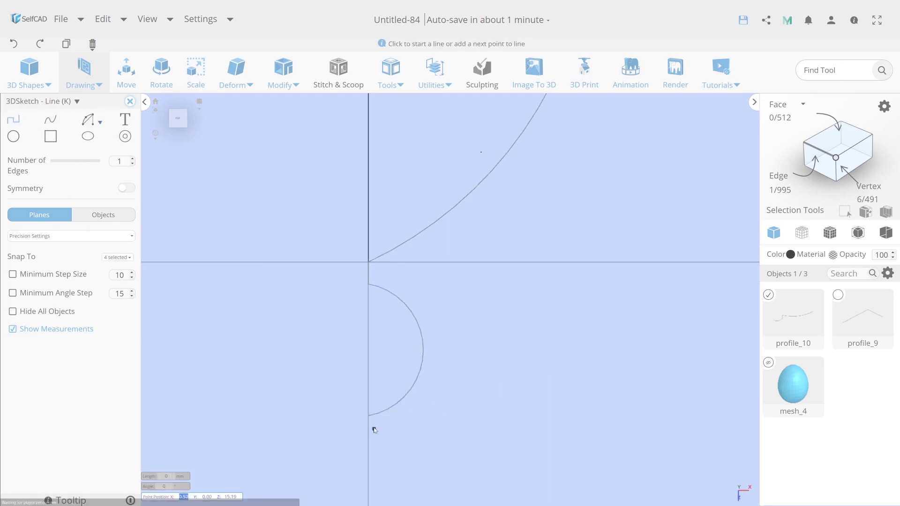
click(369, 420)
text(2)
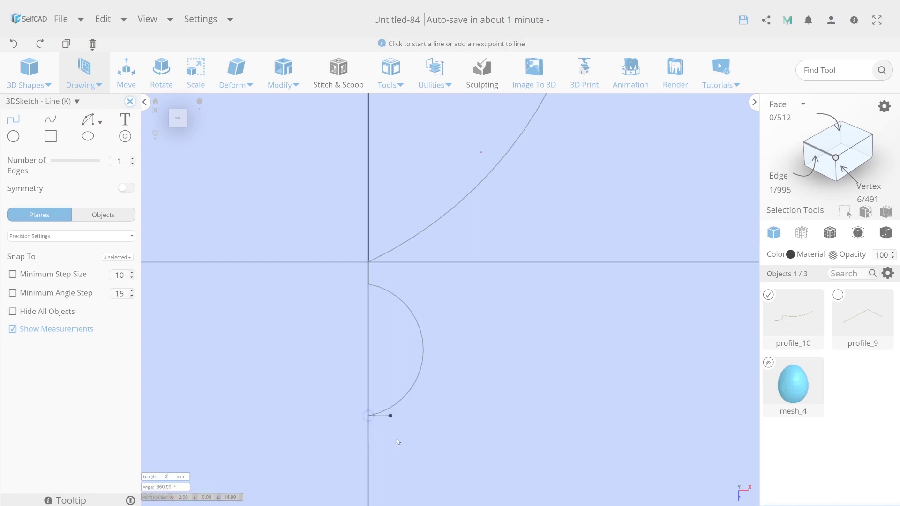
key(Return)
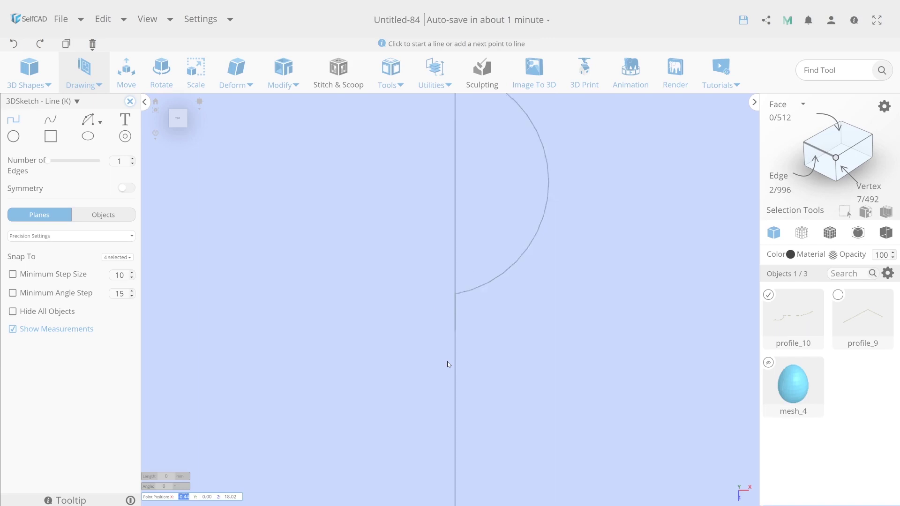
click(770, 296)
click(839, 295)
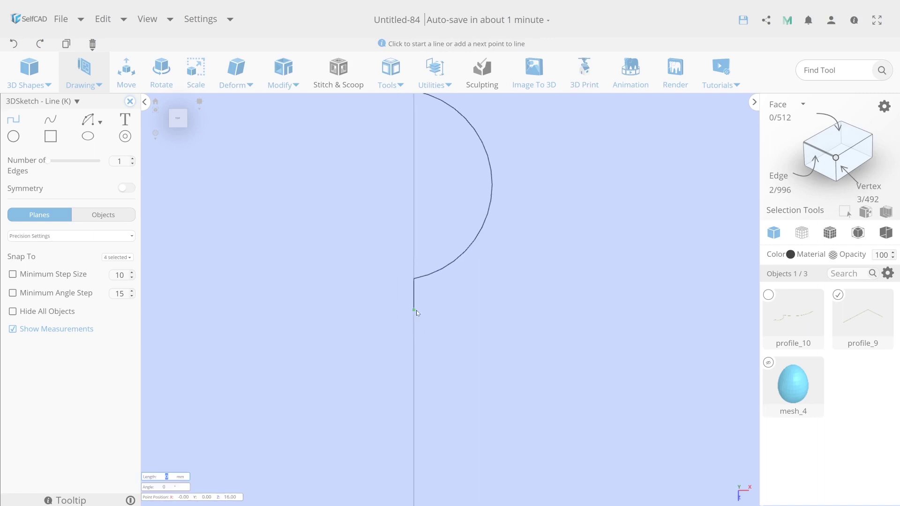
text(6.)
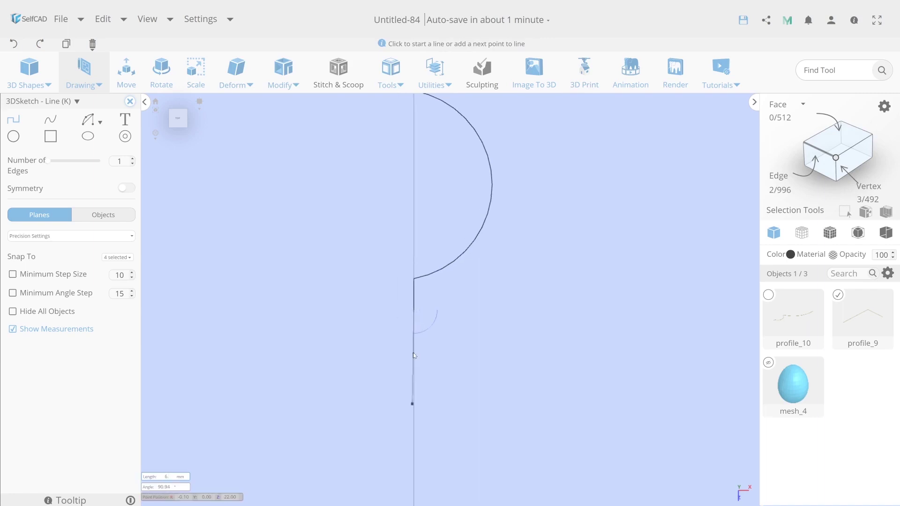
key(Return)
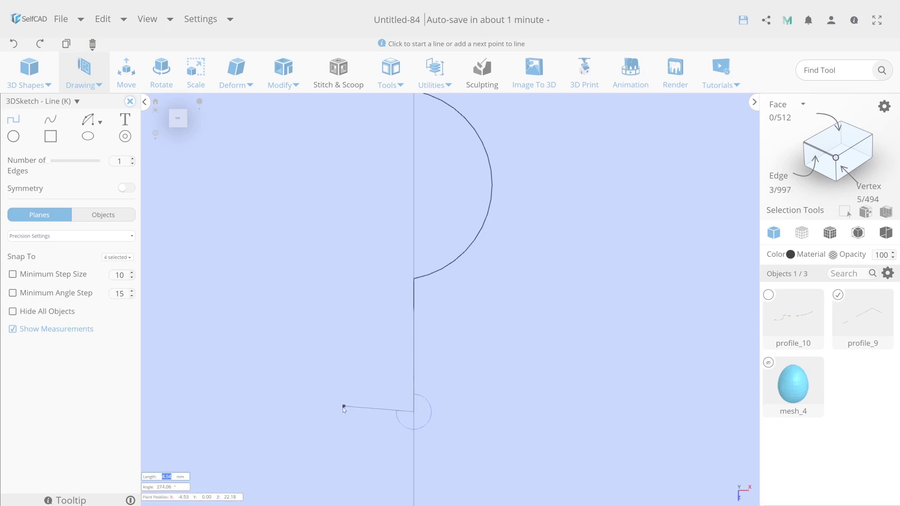
text(10)
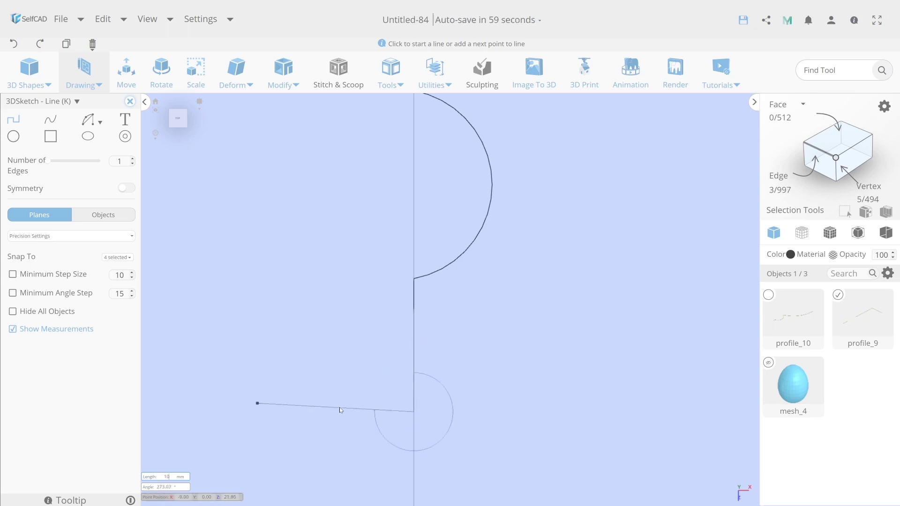
key(Return)
key(Escape)
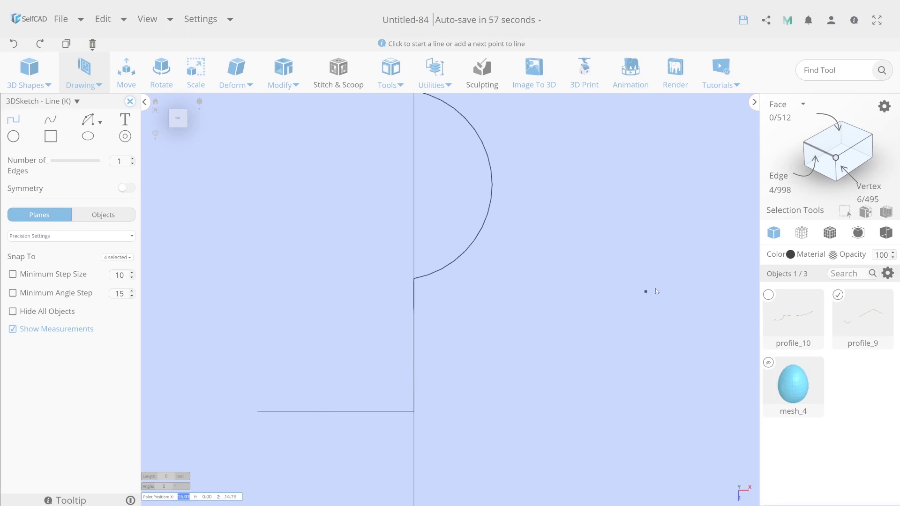
- Make profile_10 active and draw an arc from the base line's end to the vertical axis
click(768, 295)
click(837, 294)
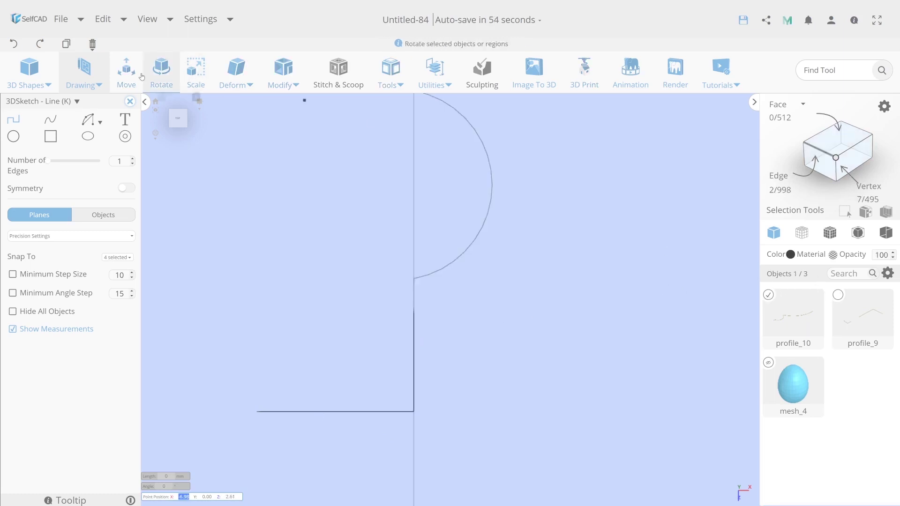
click(88, 128)
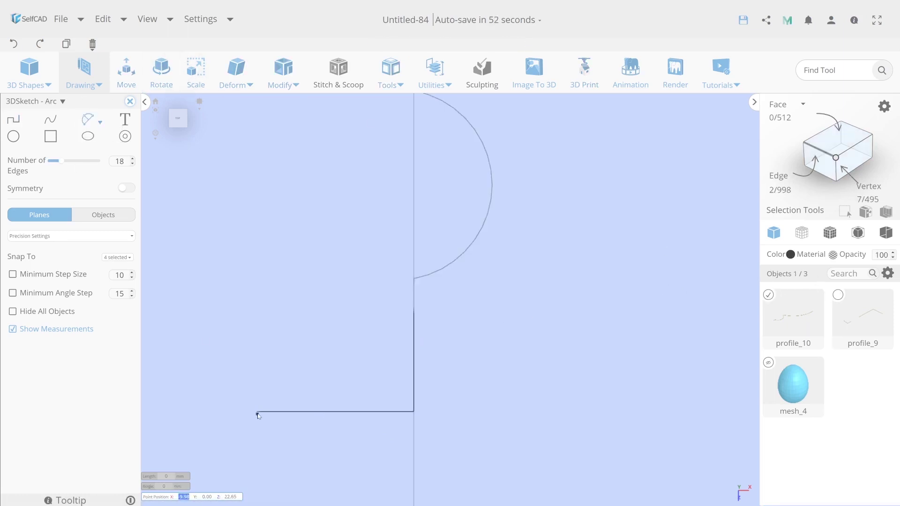
click(258, 412)
click(414, 306)
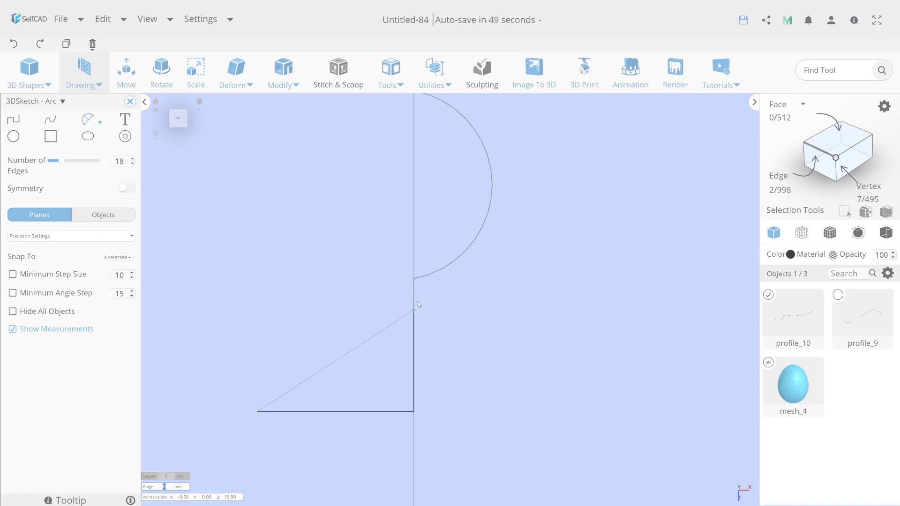
click(412, 306)
scroll(300, 371, down, 5)
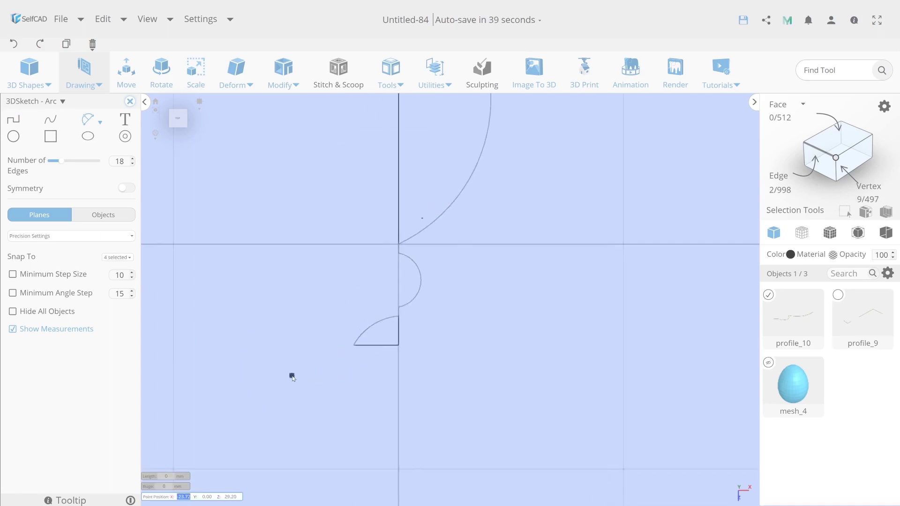
- Draw the large outer cup arc to a point 50 mm out, snapping to grid vertices
click(354, 345)
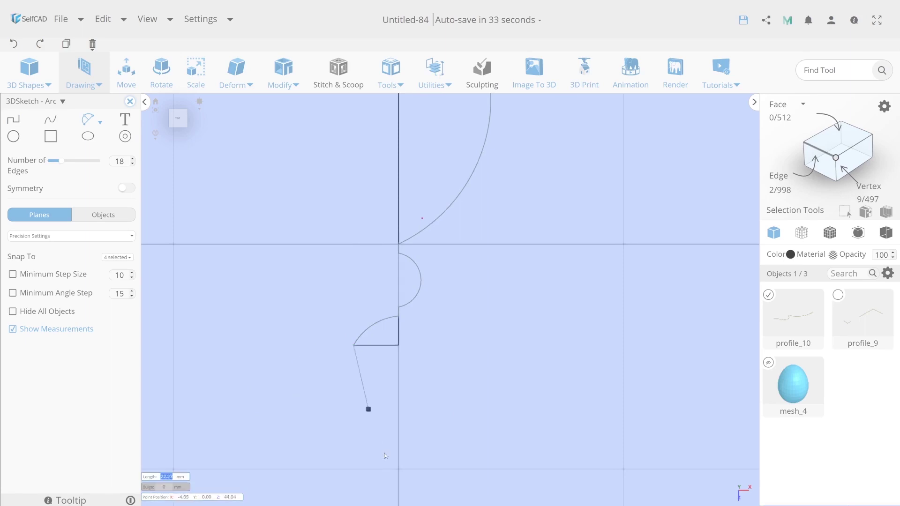
click(117, 258)
click(109, 306)
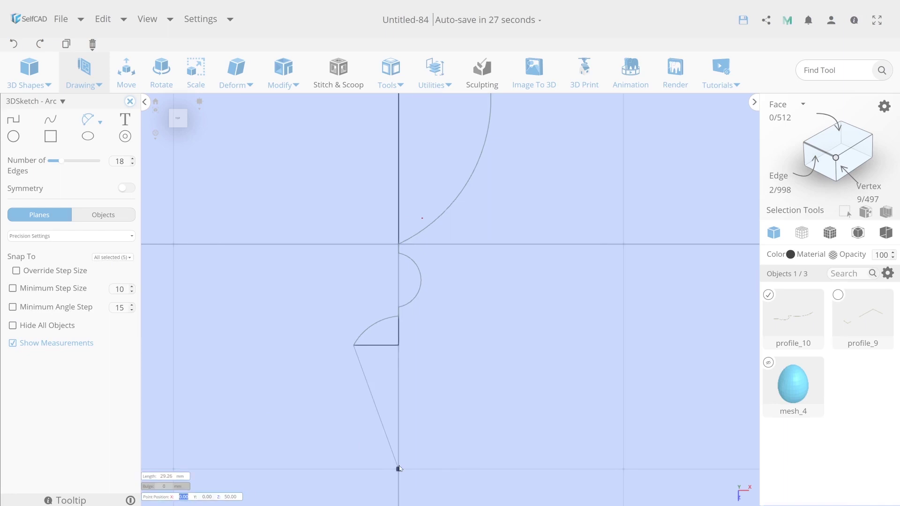
click(465, 468)
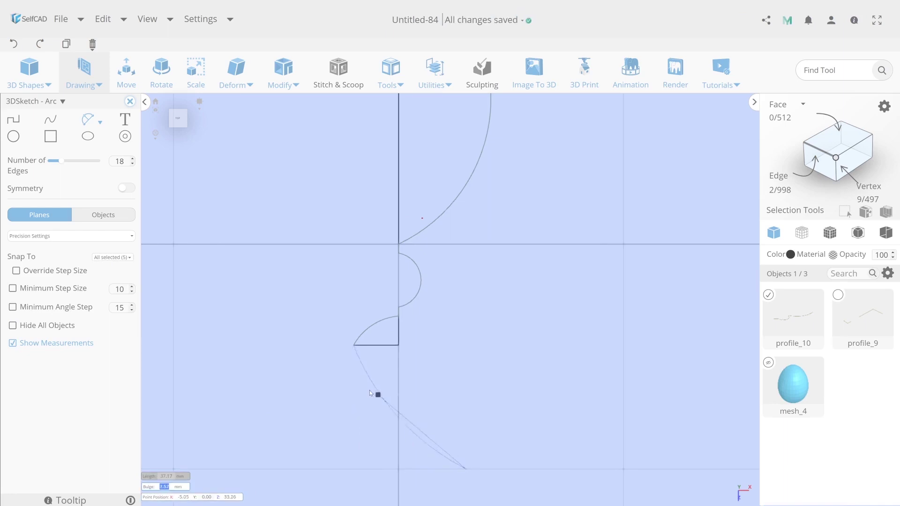
click(355, 408)
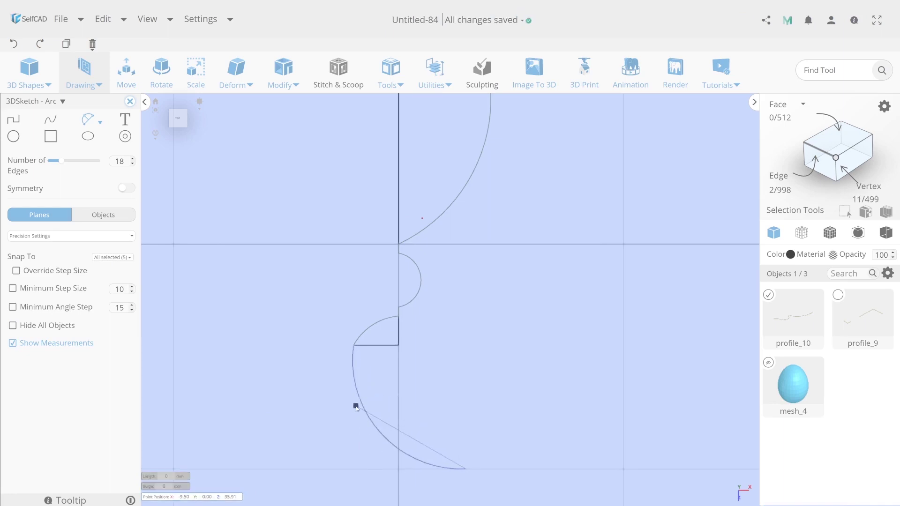
click(120, 257)
click(100, 306)
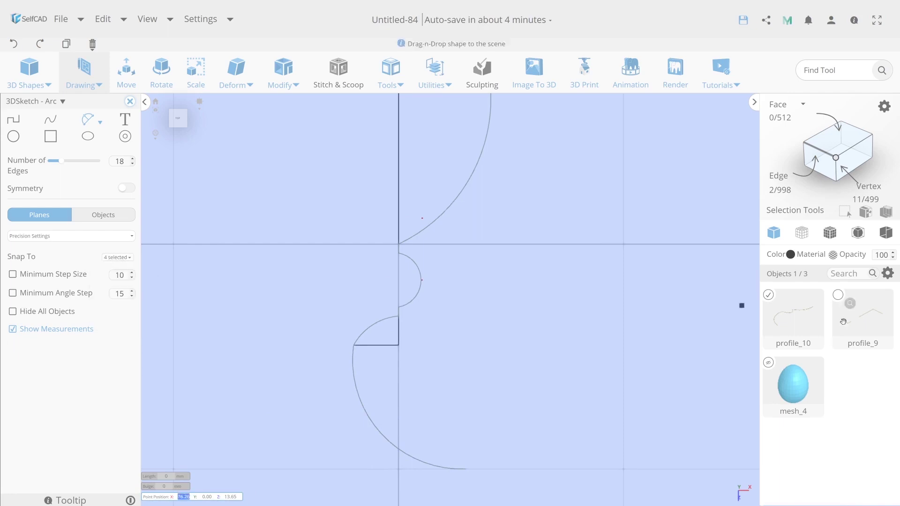
- Draw a short downward line from the large arc's end
right_drag(539, 416, 521, 263)
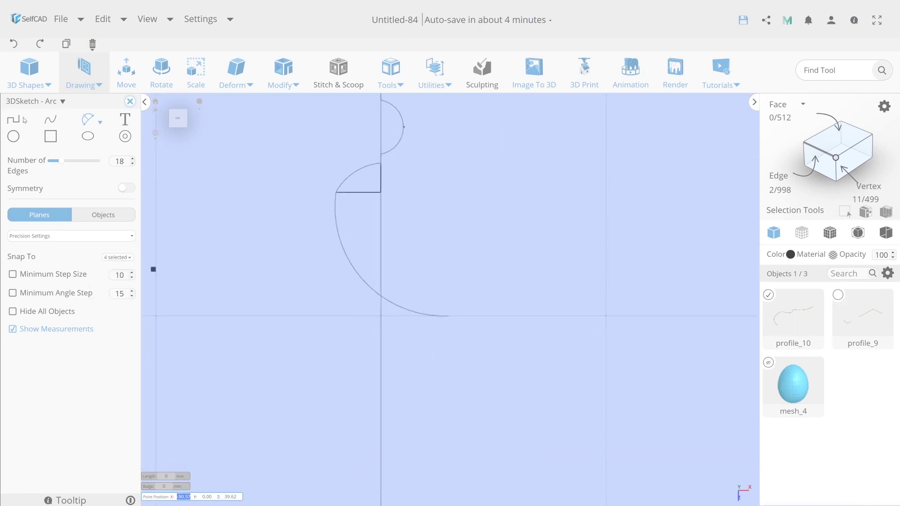
key(k)
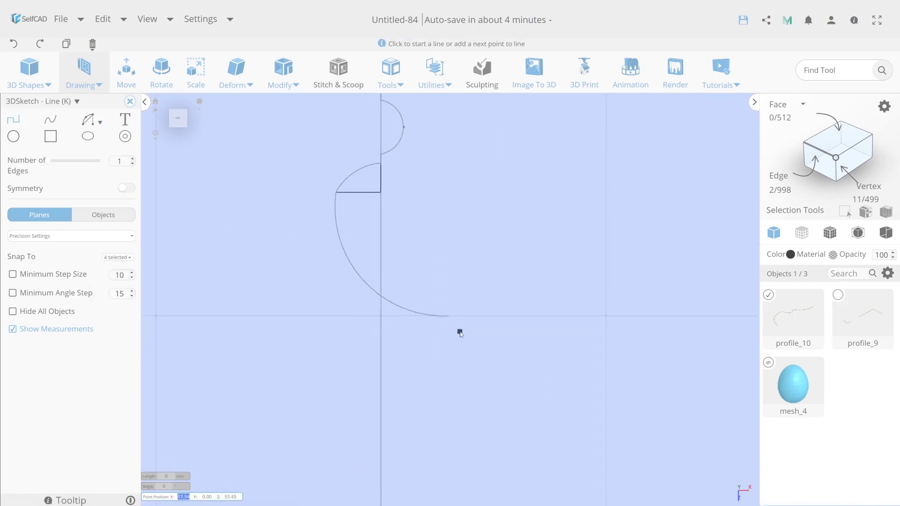
click(459, 320)
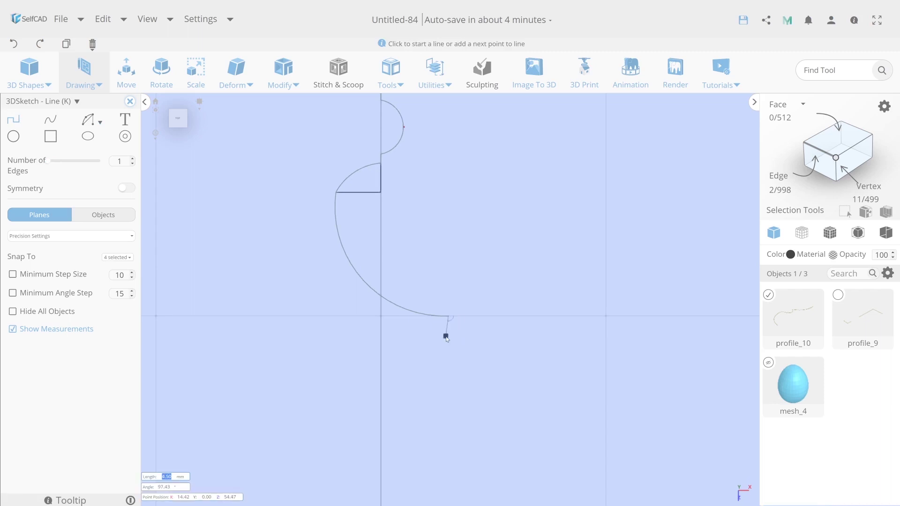
click(449, 336)
key(Escape)
- Draw a 90° centre-based quarter arc with its centre at Z 65 for the foot
click(87, 121)
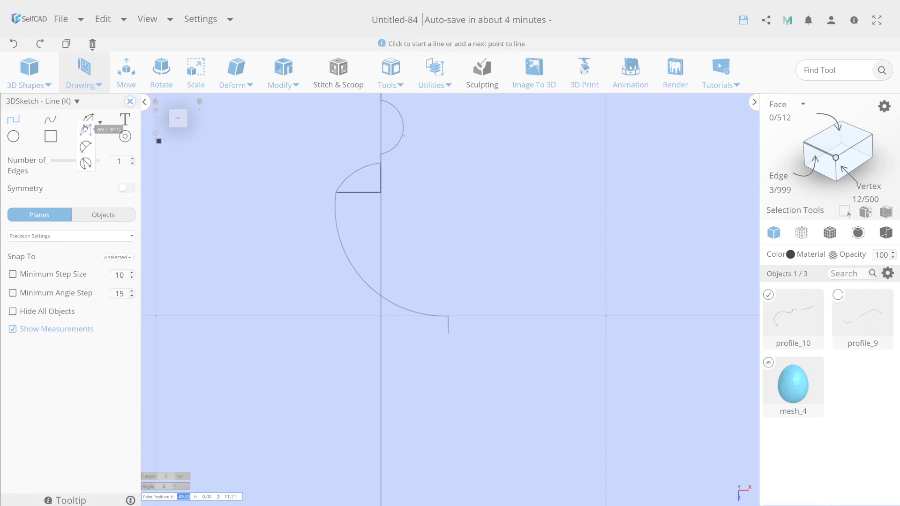
click(85, 147)
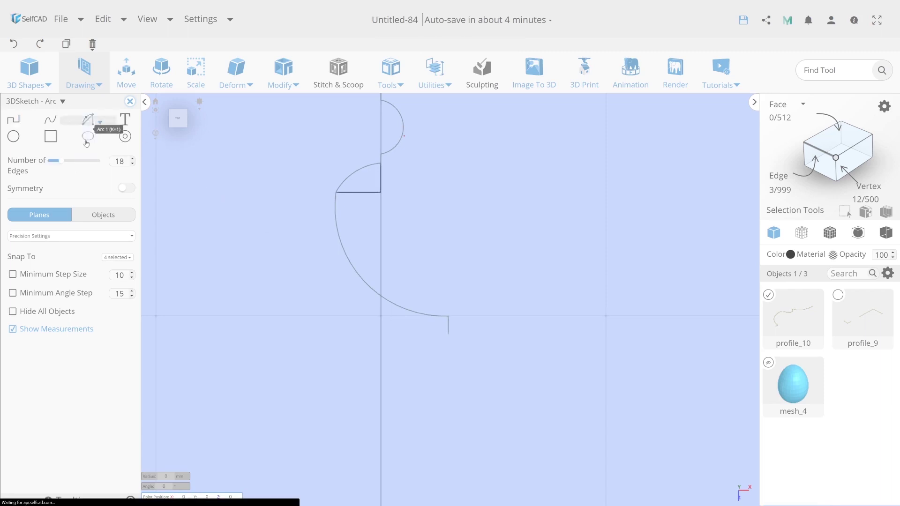
key(Tab)
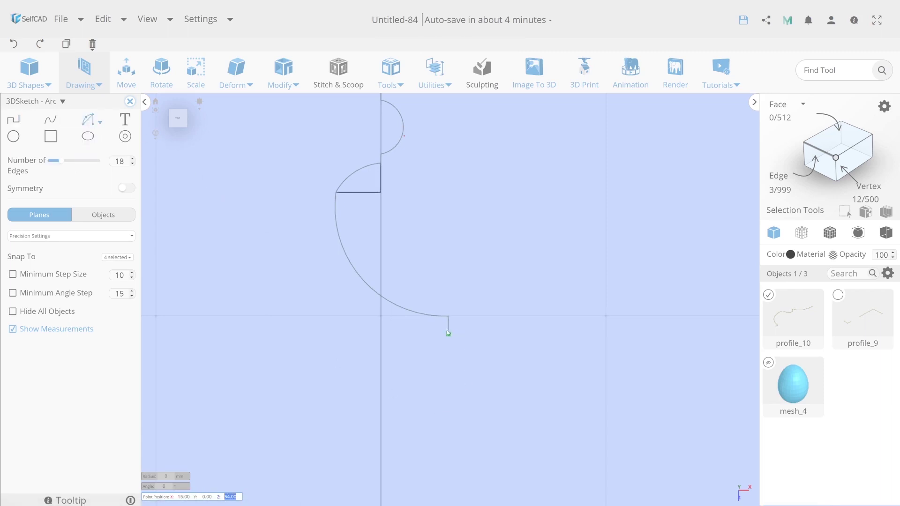
text(65)
key(Return)
click(448, 333)
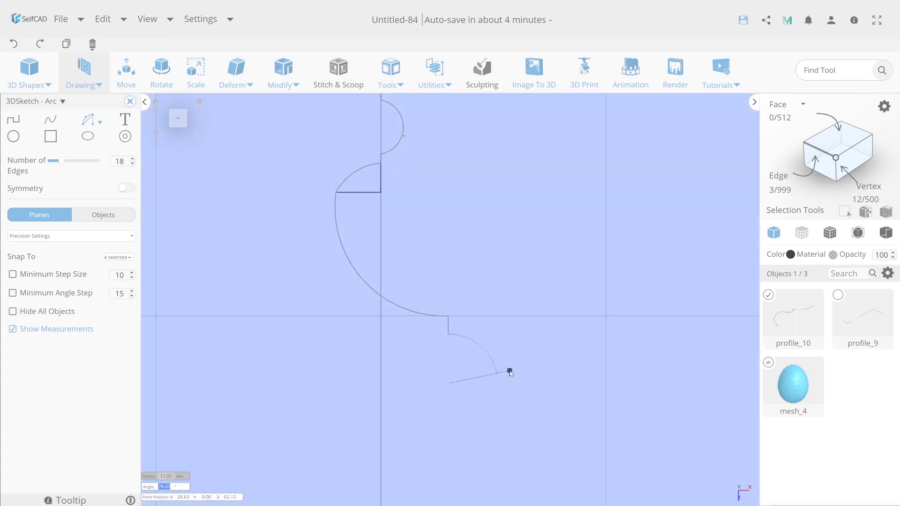
text(90)
key(Return)
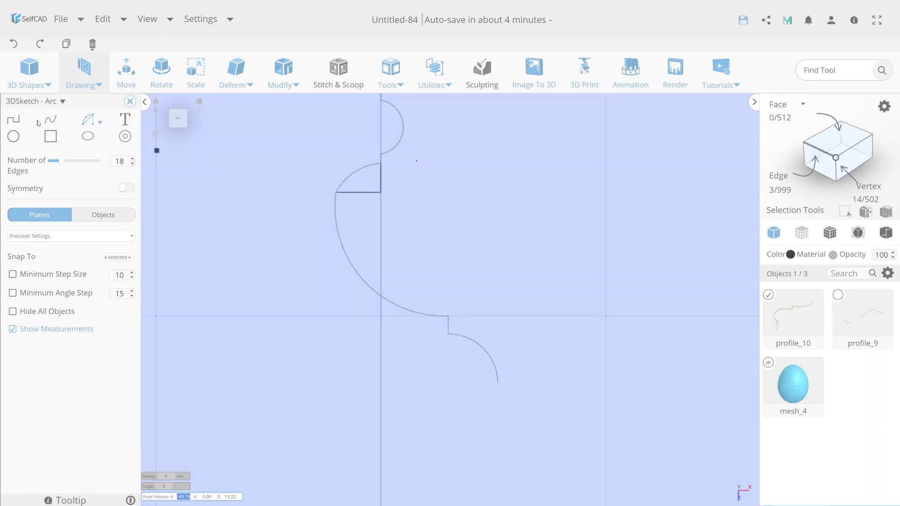
- Add a 3 mm step at 360° and a 12 mm drop at 270°
key(k)
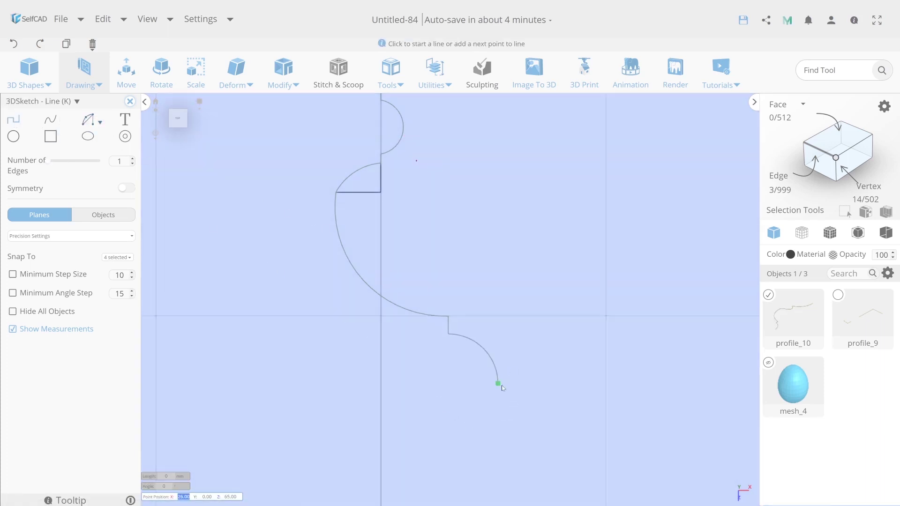
click(501, 385)
text(3)
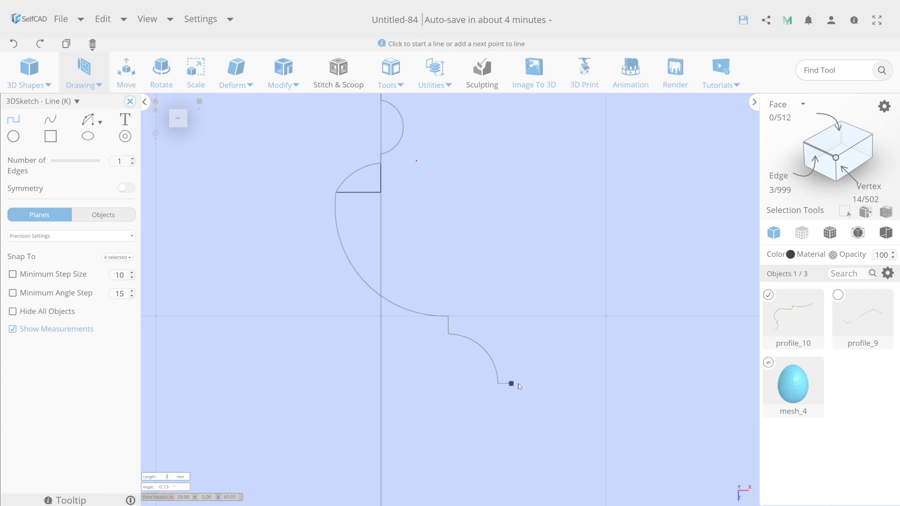
key(Tab)
text(360)
key(Return)
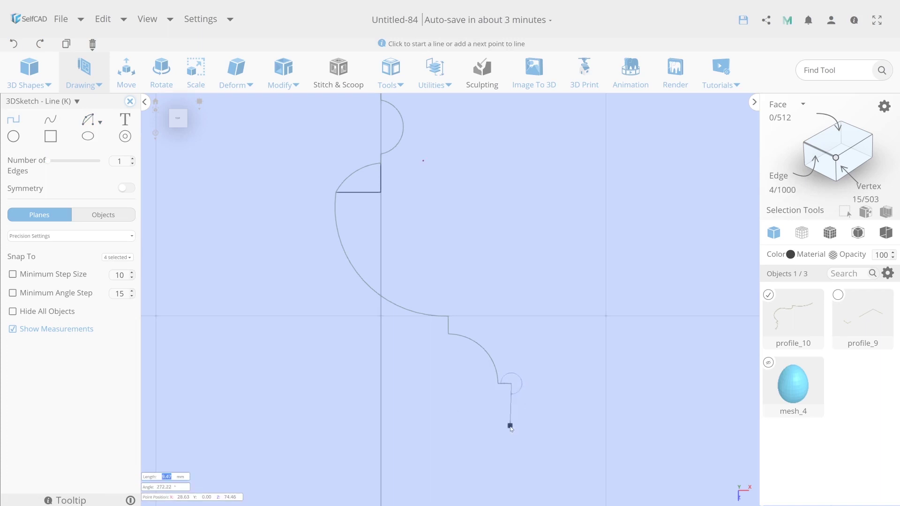
text(2)
key(Tab)
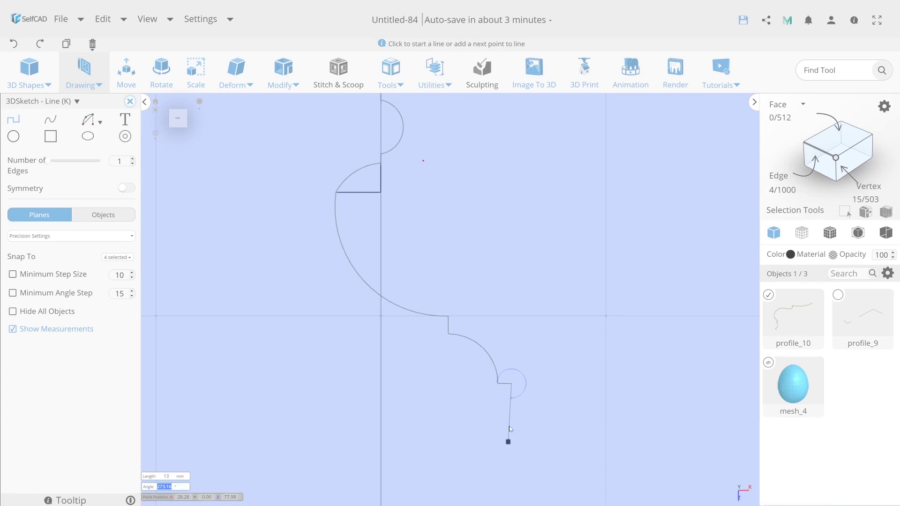
text(270)
key(Tab)
key(Return)
- Draw the 50 mm base line at 270° across the centre axis
scroll(467, 413, down, 5)
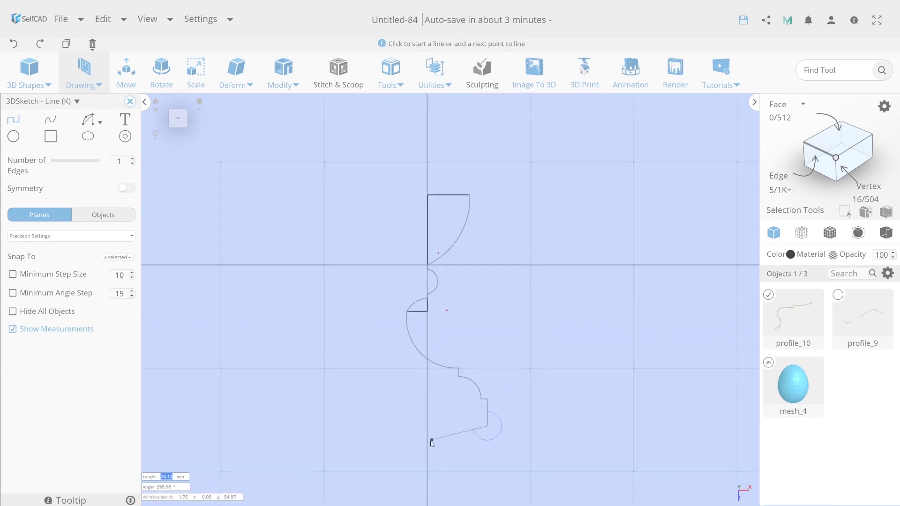
text(50)
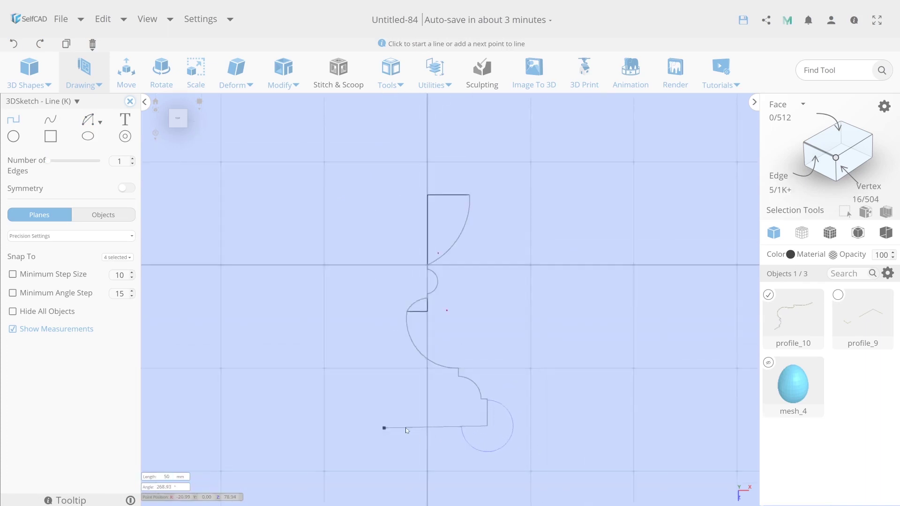
key(Tab)
text(270)
key(Tab)
key(Return)
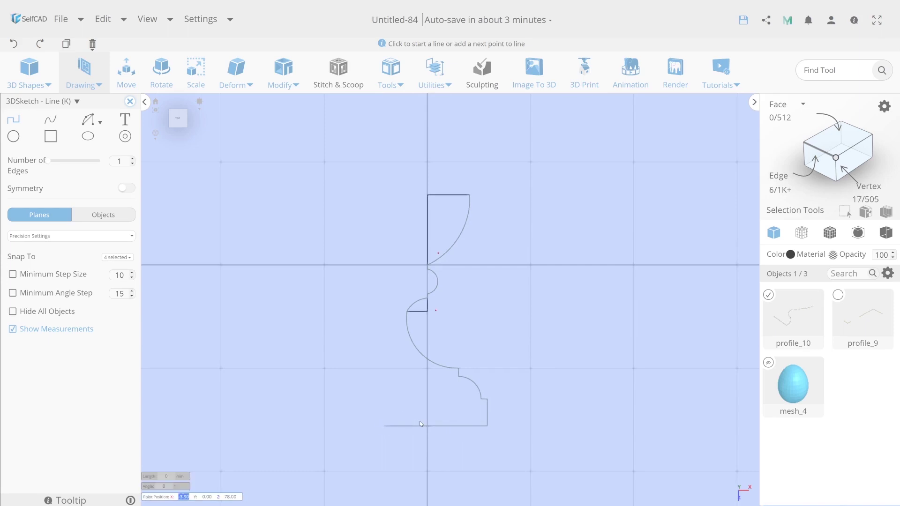
- Delete the unused profile_9 sketch and exit 3DSketch
click(762, 299)
mouse_move(92, 43)
click(111, 59)
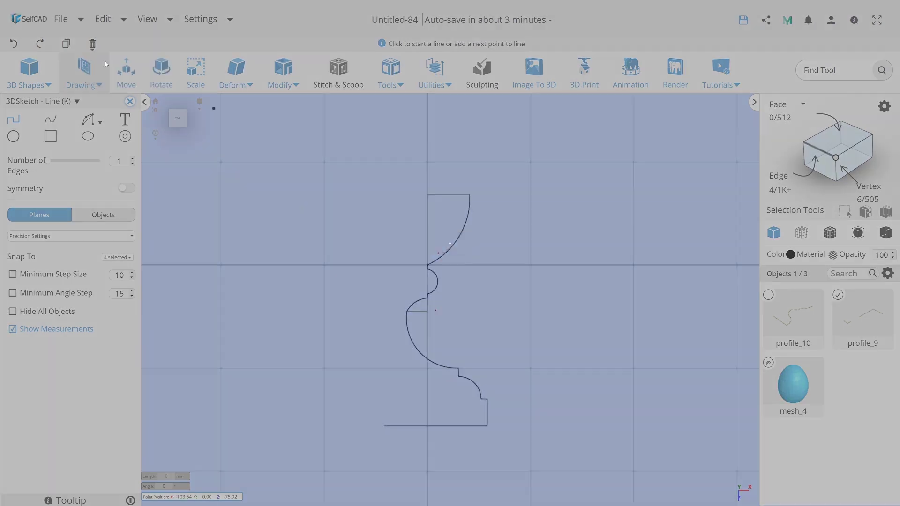
click(425, 282)
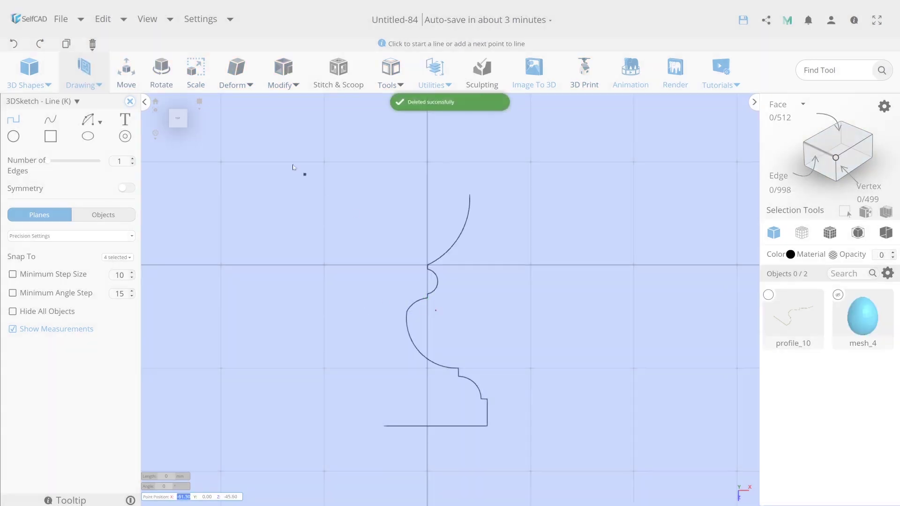
click(127, 101)
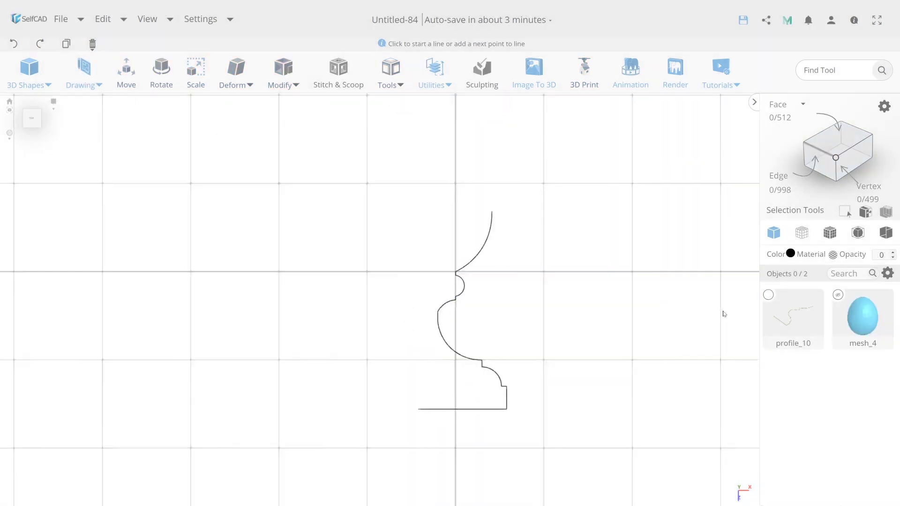
- Rotate profile_10 upright around the X axis and view it in perspective
click(769, 295)
click(162, 70)
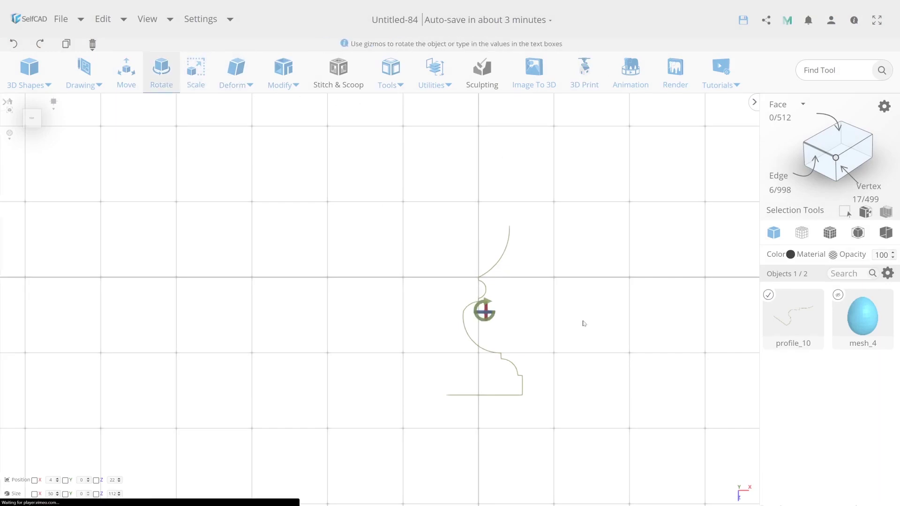
mouse_move(476, 327)
mouse_down()
mouse_move(482, 354)
mouse_move(425, 304)
mouse_up()
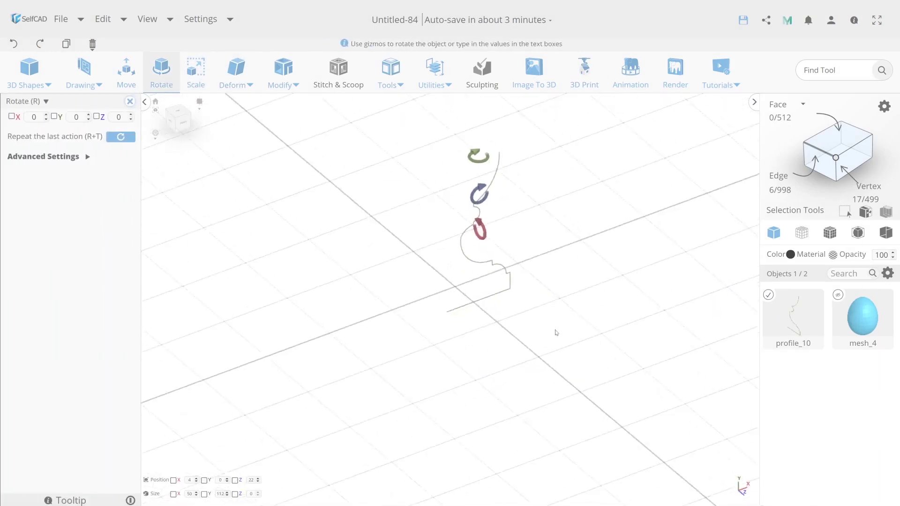
click(179, 117)
click(178, 122)
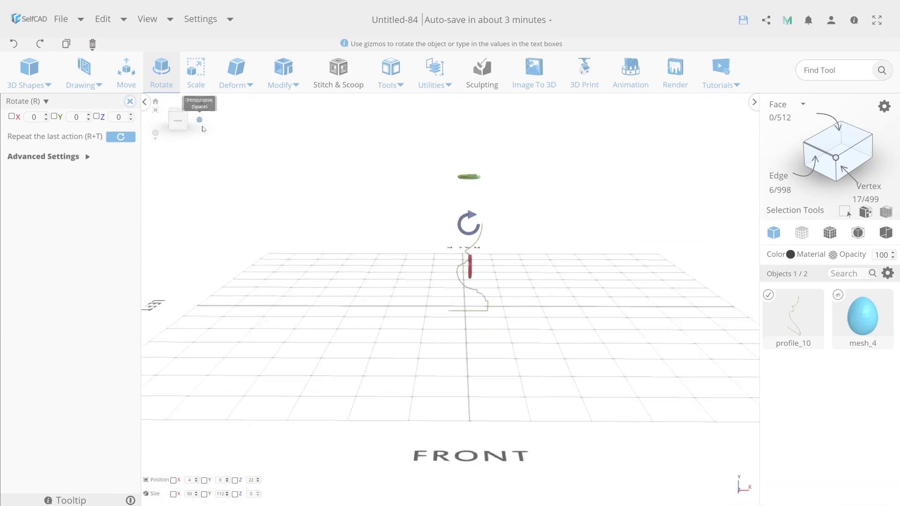
mouse_move(517, 298)
mouse_down()
mouse_move(522, 358)
mouse_move(388, 167)
mouse_up()
- Revolve the profile 360° with 40 segments into the solid cup revolvedMesh_2
click(390, 75)
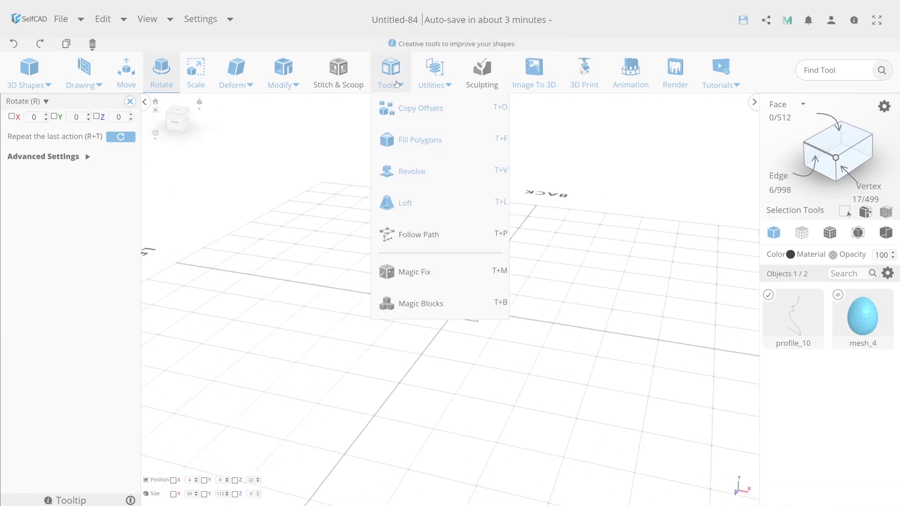
click(412, 172)
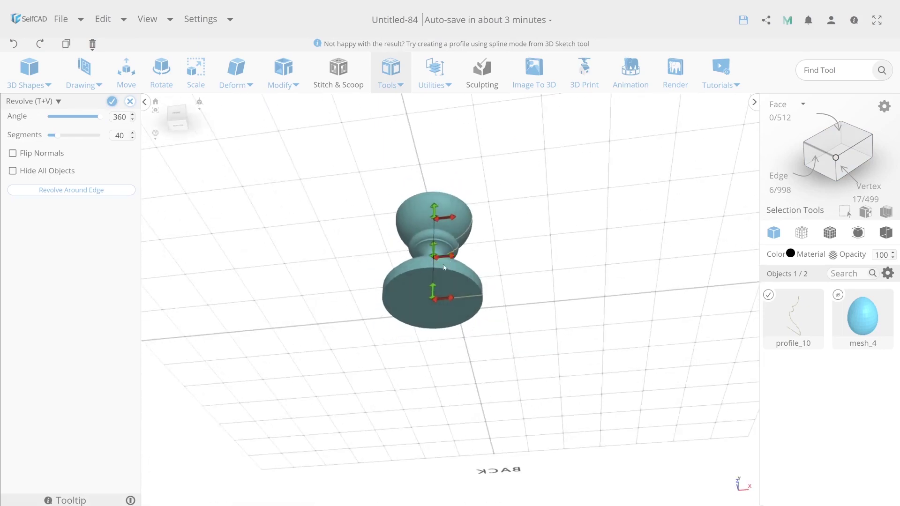
scroll(448, 256, up, 3)
drag(445, 242, 446, 238)
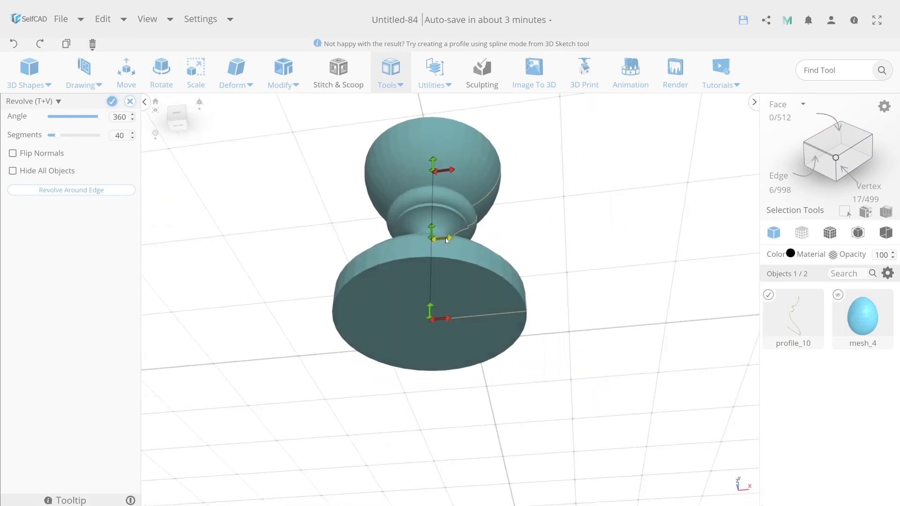
drag(515, 223, 284, 233)
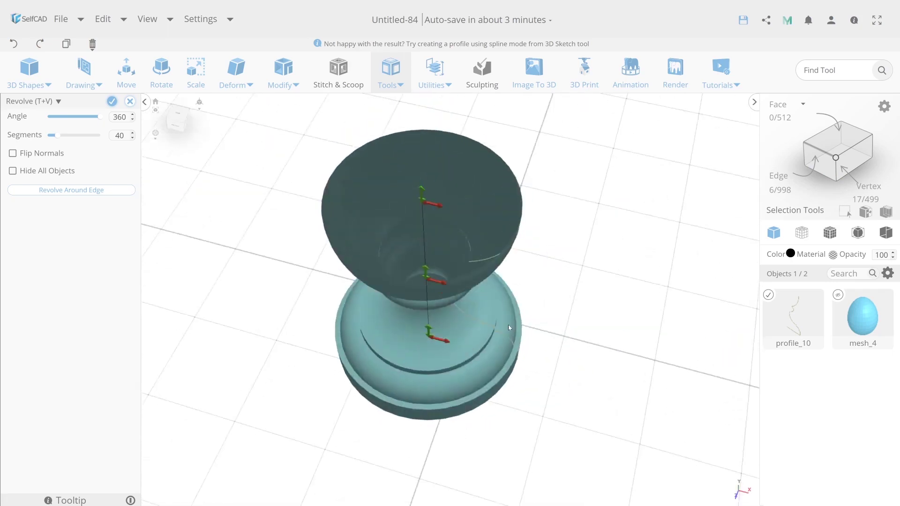
click(112, 102)
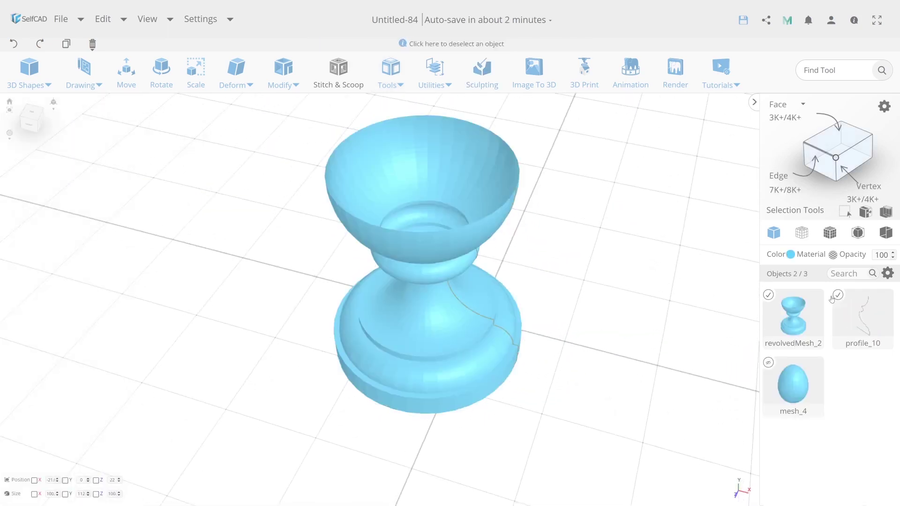
- Delete the leftover profile_10 sketch and select the revolved cup
click(863, 319)
mouse_move(92, 44)
click(111, 59)
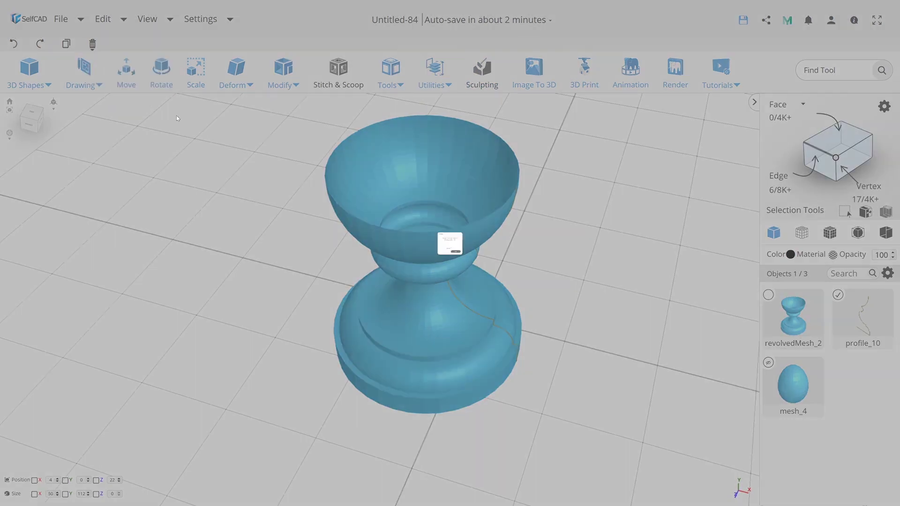
click(428, 277)
click(446, 272)
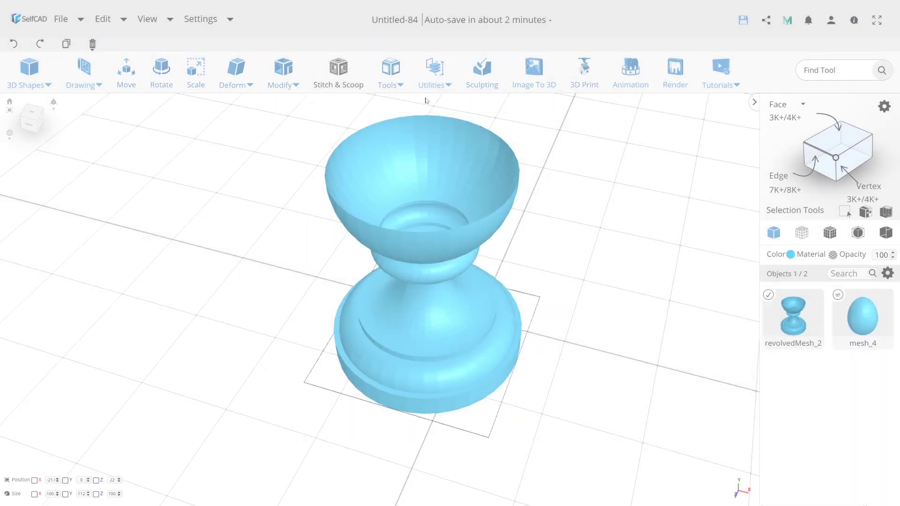
- Cap the cup's open top with Fill Polygons
key(t)
key(f)
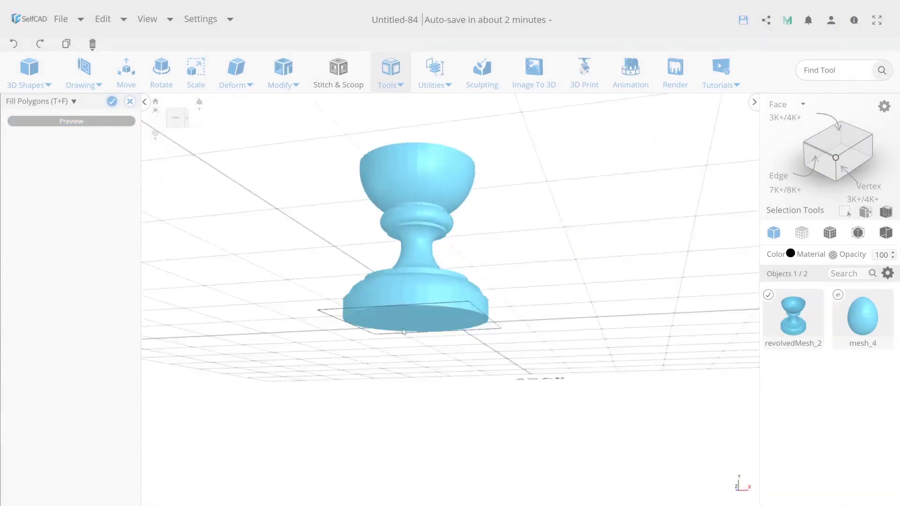
right_drag(370, 389, 356, 356)
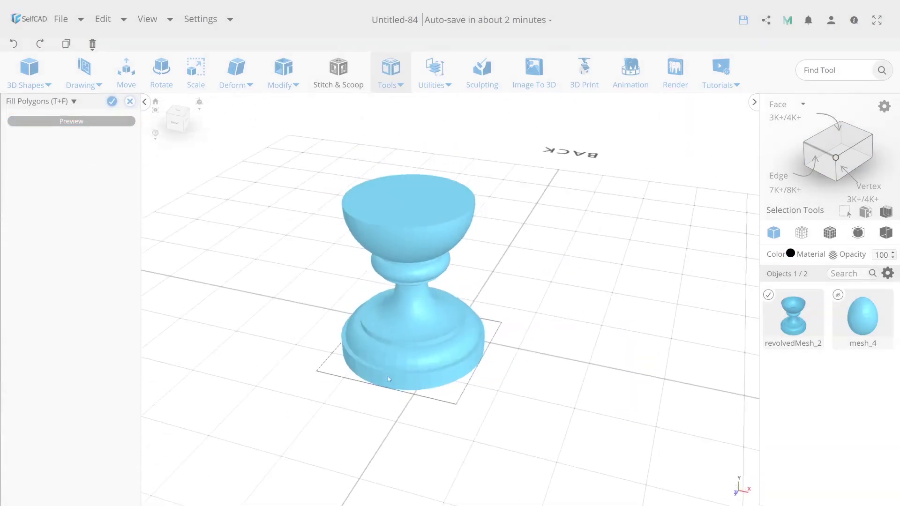
click(112, 101)
- Show the egg again, centre the cup at the origin, and select the egg
click(838, 294)
click(126, 71)
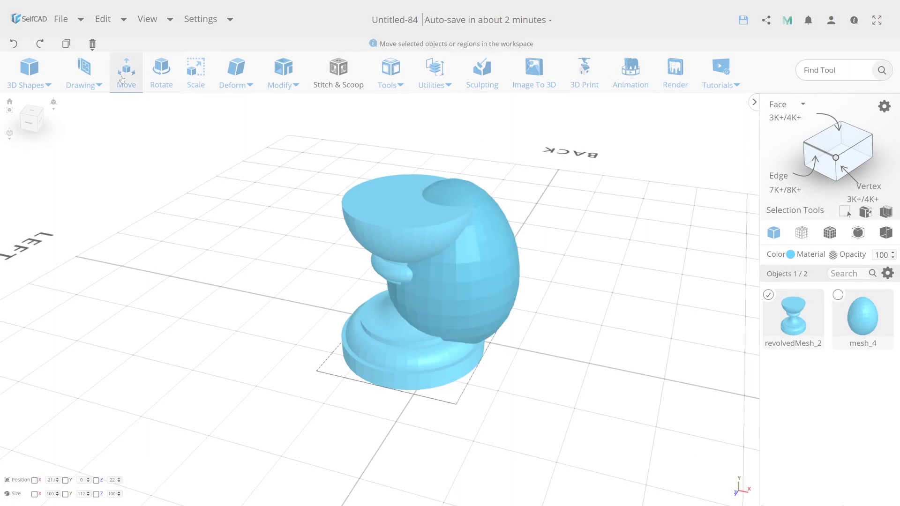
click(121, 180)
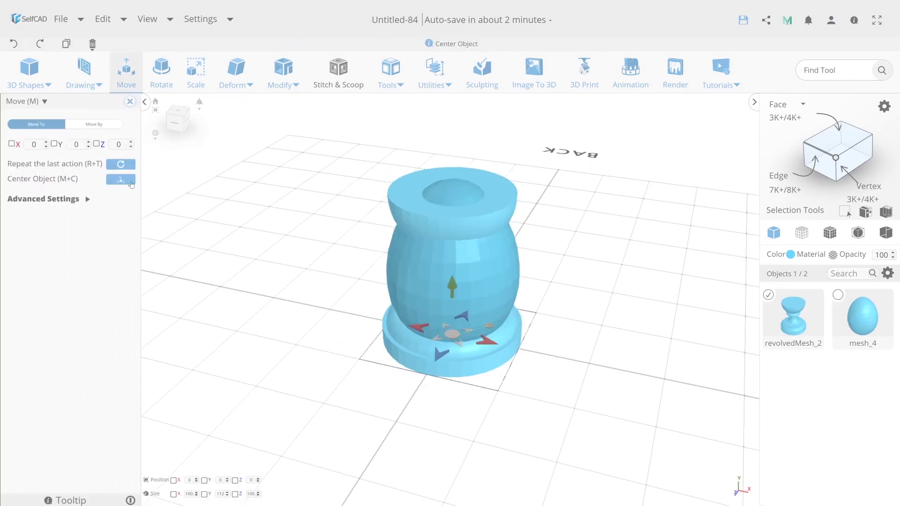
click(130, 102)
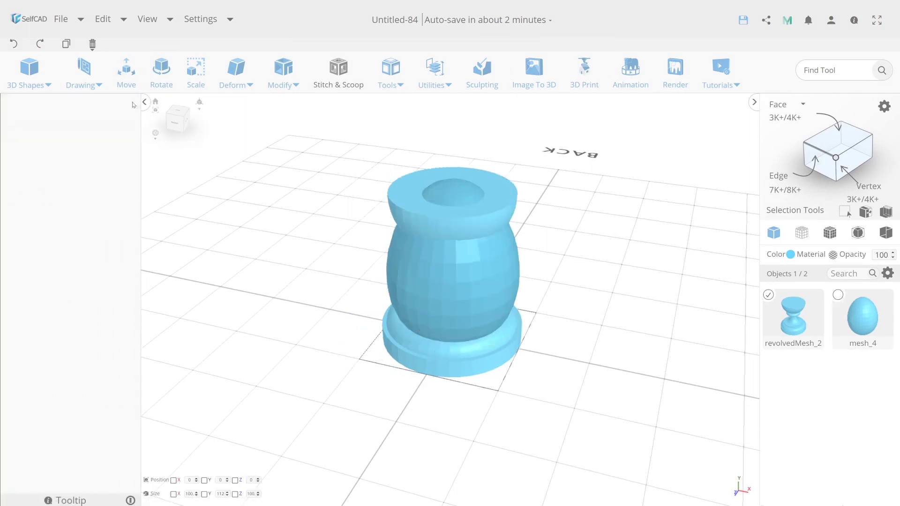
click(781, 301)
click(838, 295)
- Centre the egg at the origin and raise it to sit in the cup's bowl
click(126, 70)
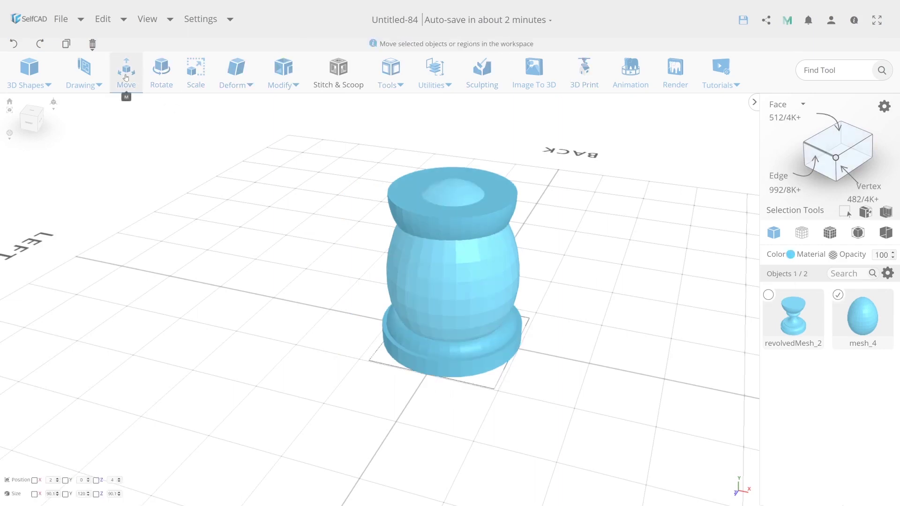
mouse_move(452, 256)
mouse_down()
mouse_move(463, 175)
mouse_move(527, 276)
mouse_move(643, 257)
mouse_up()
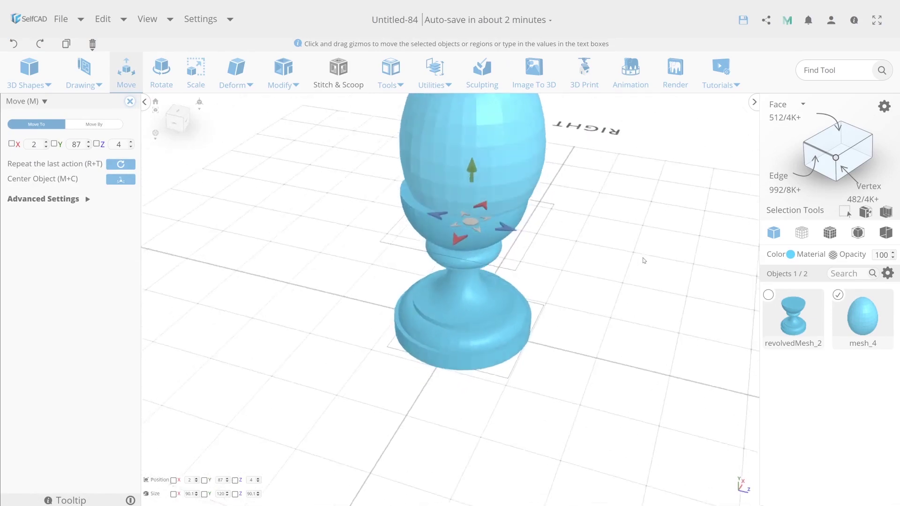
key(m+c)
drag(474, 283, 469, 170)
key(s)
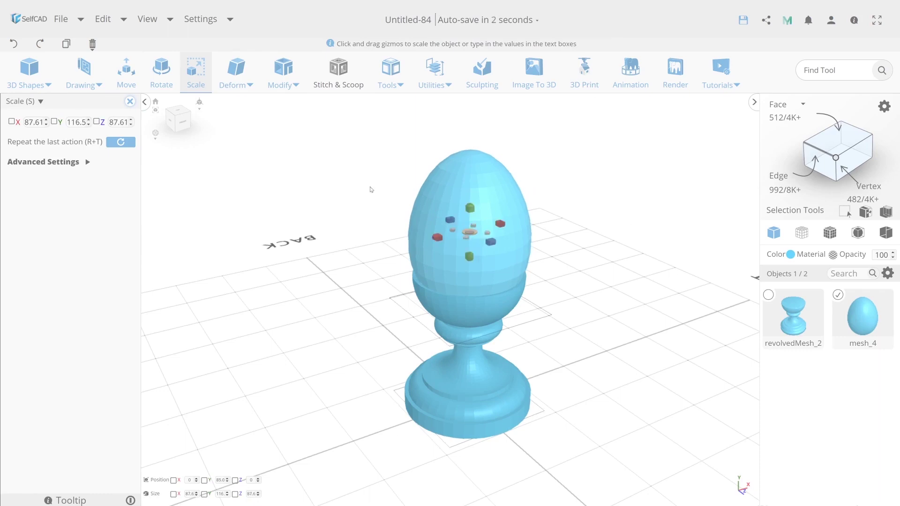
- Subtract egg mesh_4 from the cup with Difference, keeping the subtracted egg
key(ctrl+a)
key(shift+s)
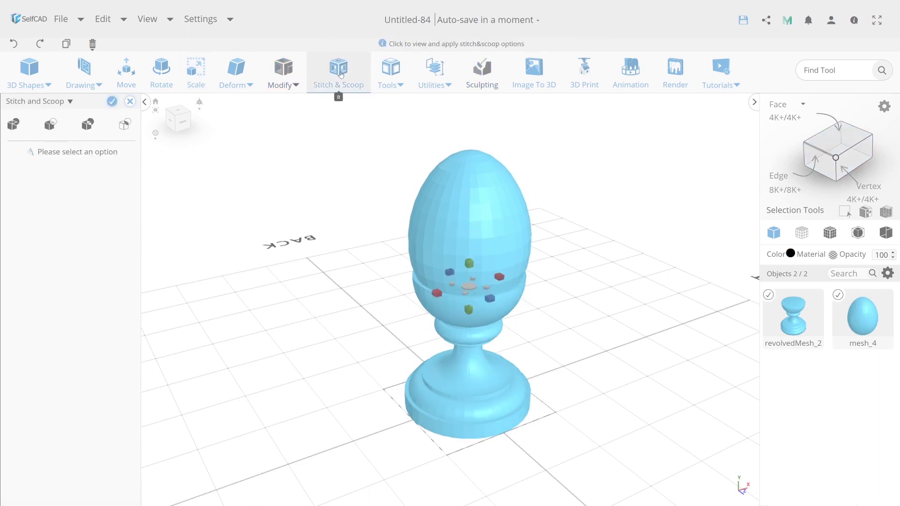
click(59, 126)
click(42, 167)
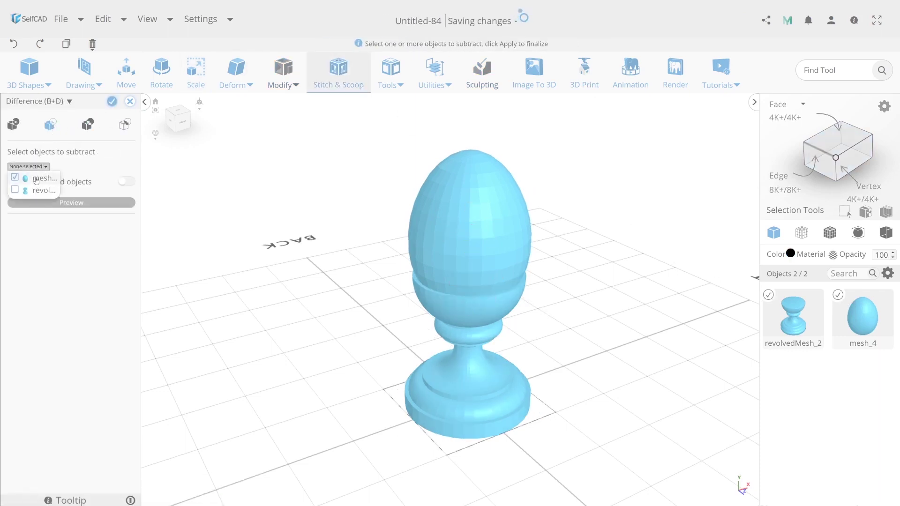
click(124, 182)
click(115, 207)
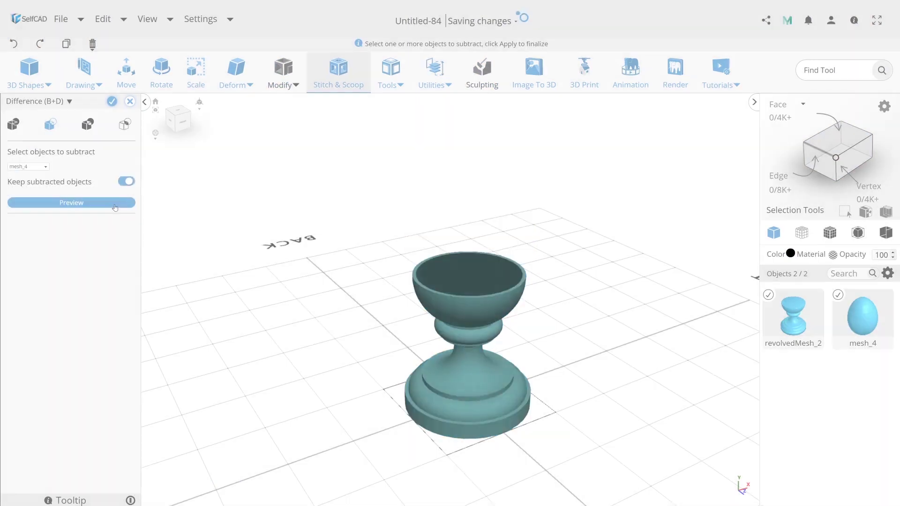
click(113, 102)
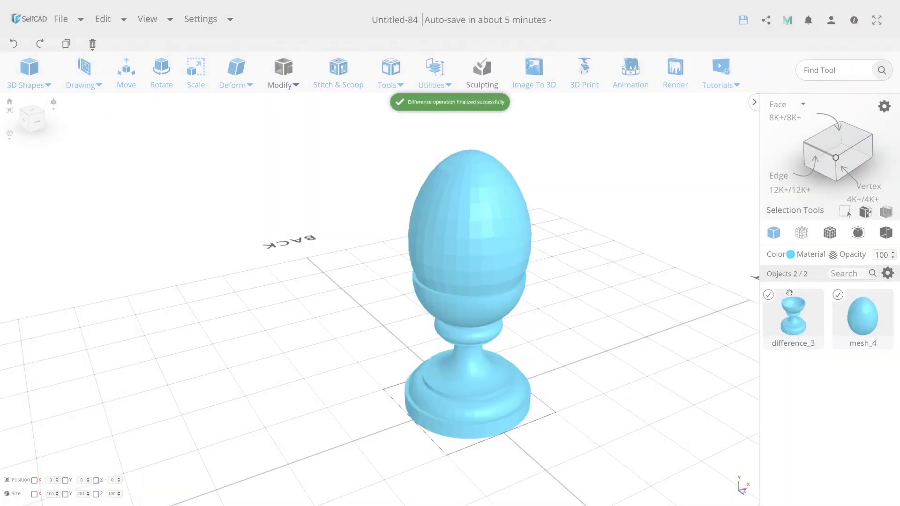
click(769, 294)
- Scale the egg down slightly so it fits inside the cup's hollow
click(196, 70)
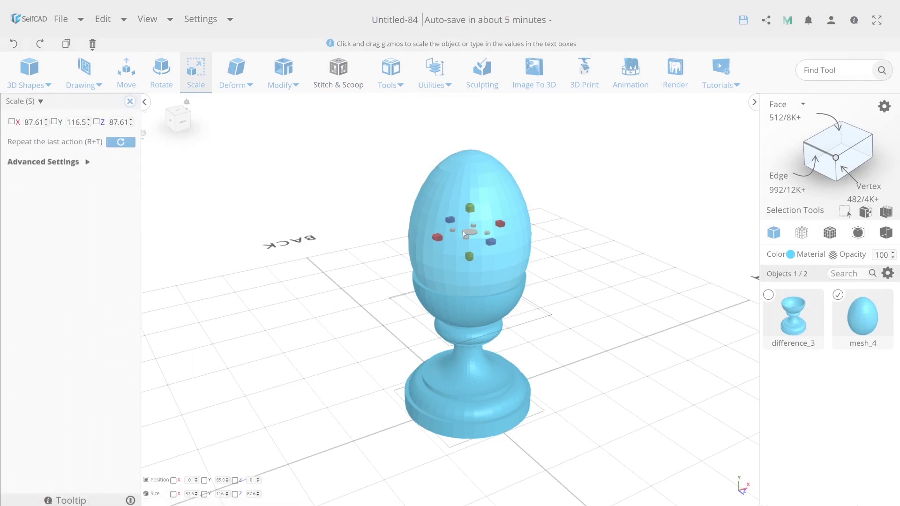
drag(468, 235, 471, 255)
key(m)
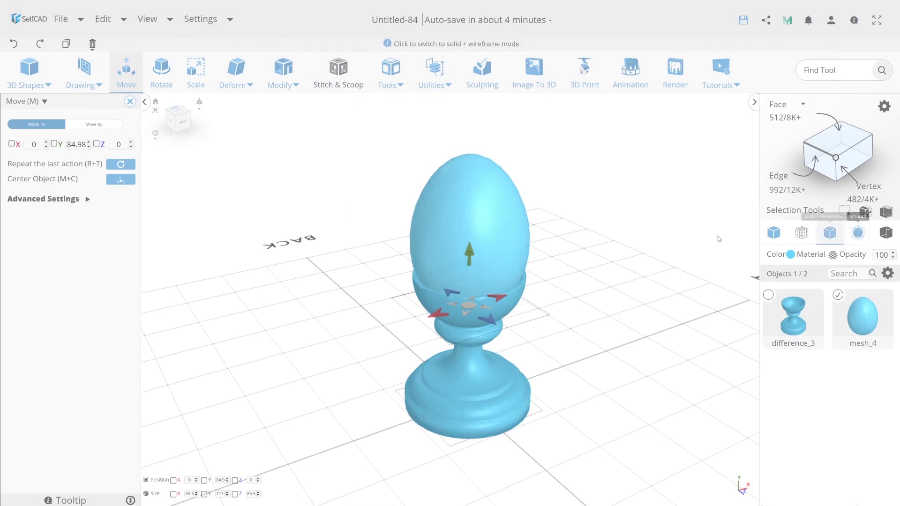
- Switch to Solid + Wireframe display, zoom in on the cup and select it
drag(739, 482, 568, 331)
scroll(739, 483, up, 3)
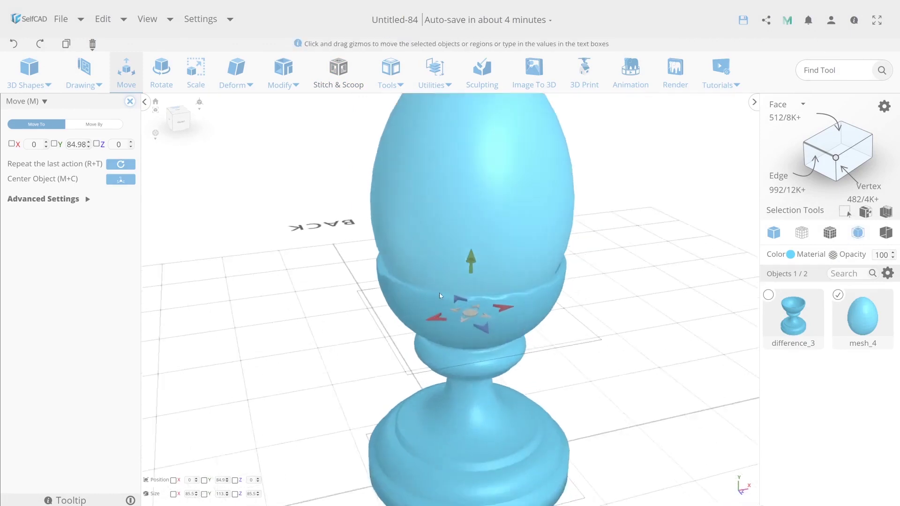
scroll(740, 483, up, 3)
click(827, 232)
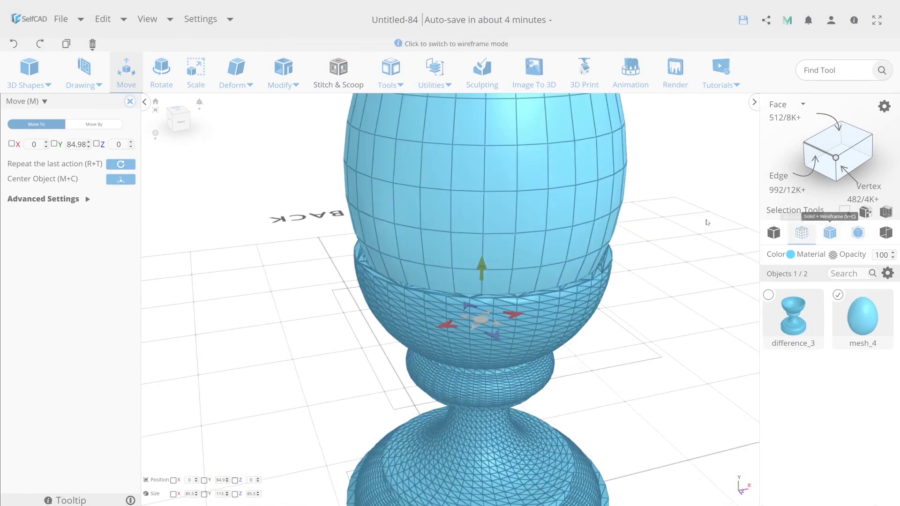
scroll(677, 320, up, 2)
scroll(677, 320, up, 2)
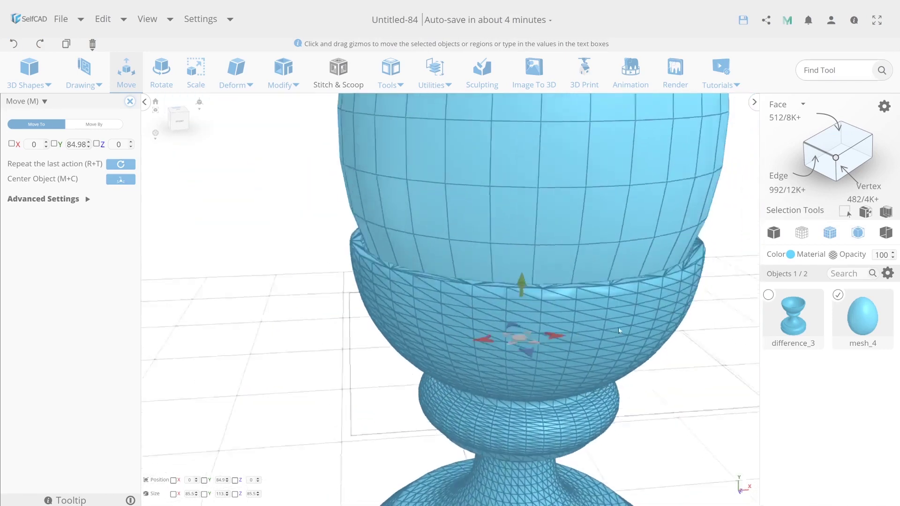
key(Escape)
click(853, 304)
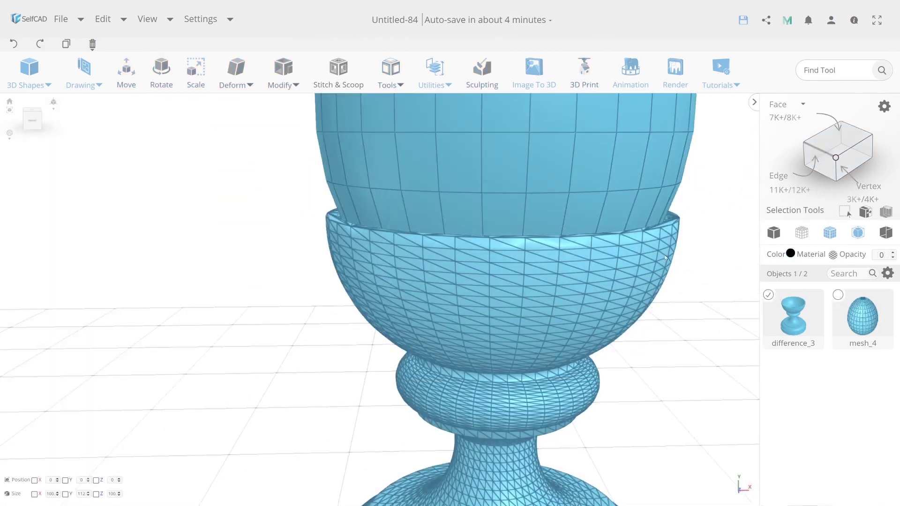
- Cube-select the cup's faces up to Top 99%, below the rim, then return to Solid display
click(195, 77)
click(195, 76)
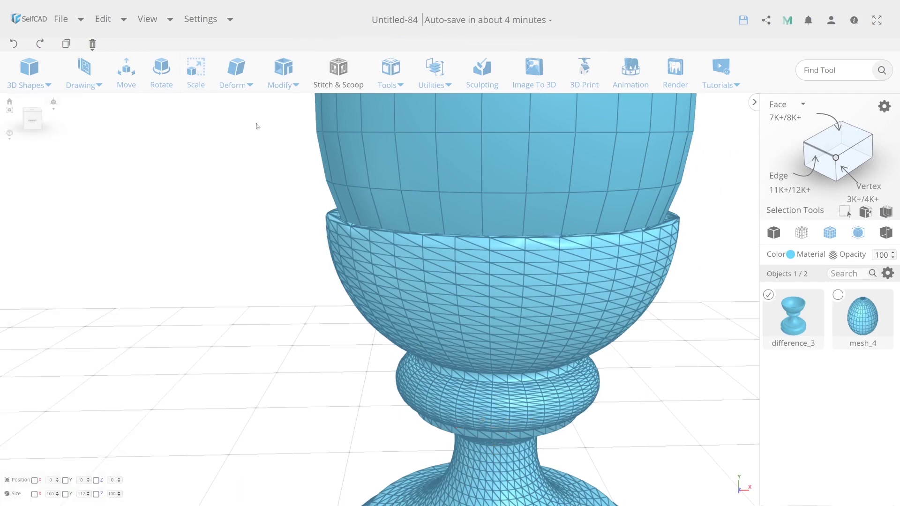
click(886, 211)
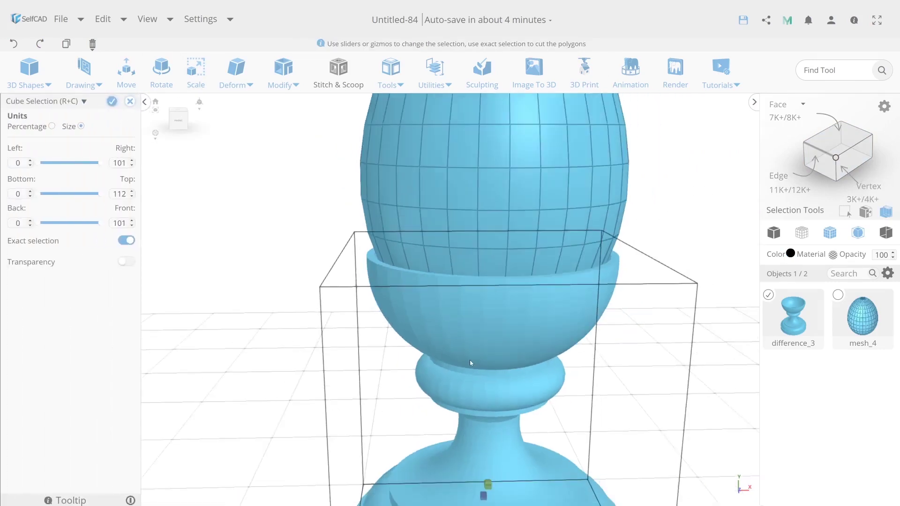
drag(474, 463, 483, 464)
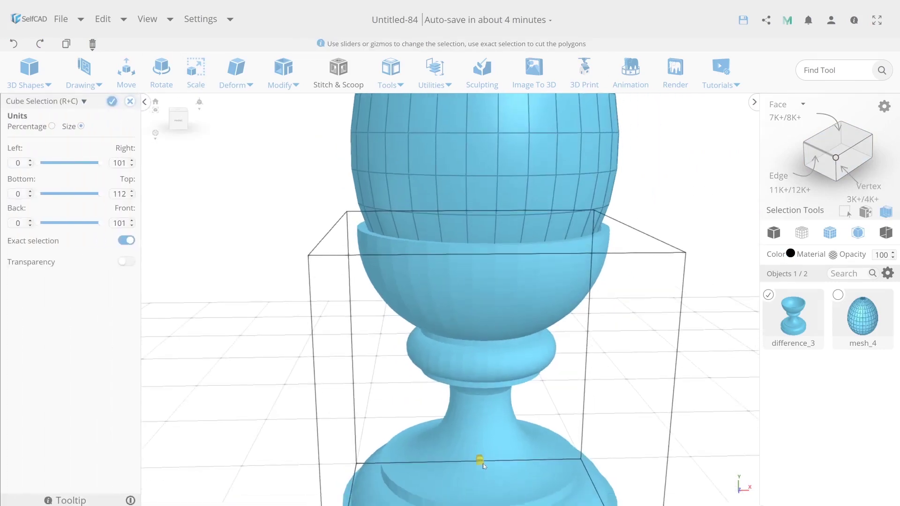
click(112, 103)
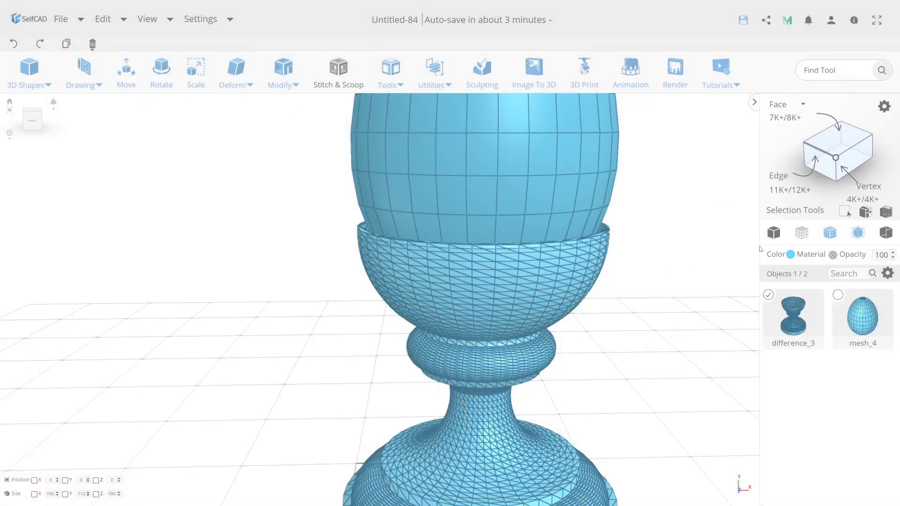
click(774, 233)
scroll(452, 285, down, 5)
- Colour the egg (mesh_4) a pale cream using the Color picker
scroll(483, 281, down, 2)
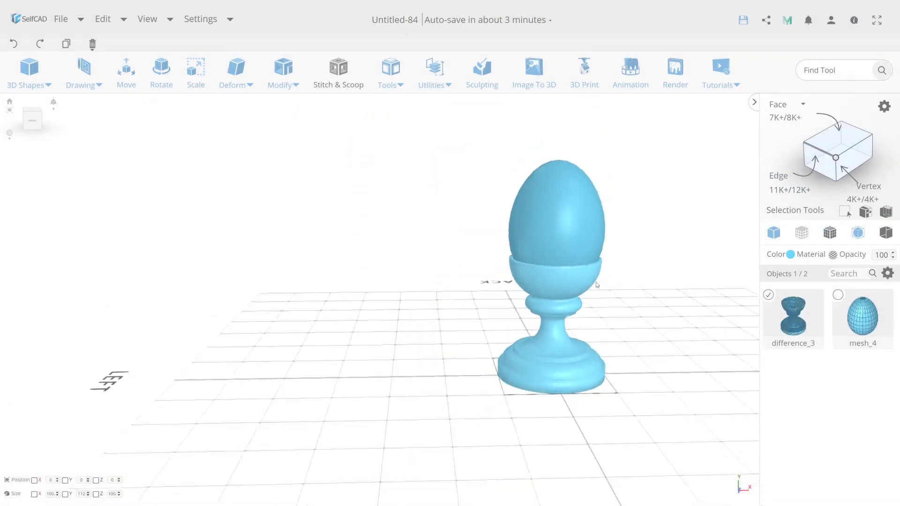
right_drag(483, 282, 526, 237)
click(526, 236)
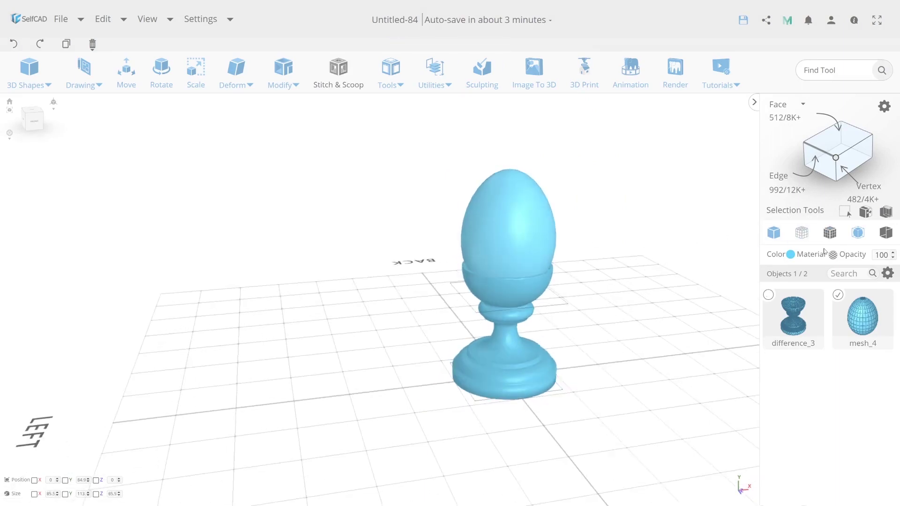
click(792, 255)
click(795, 343)
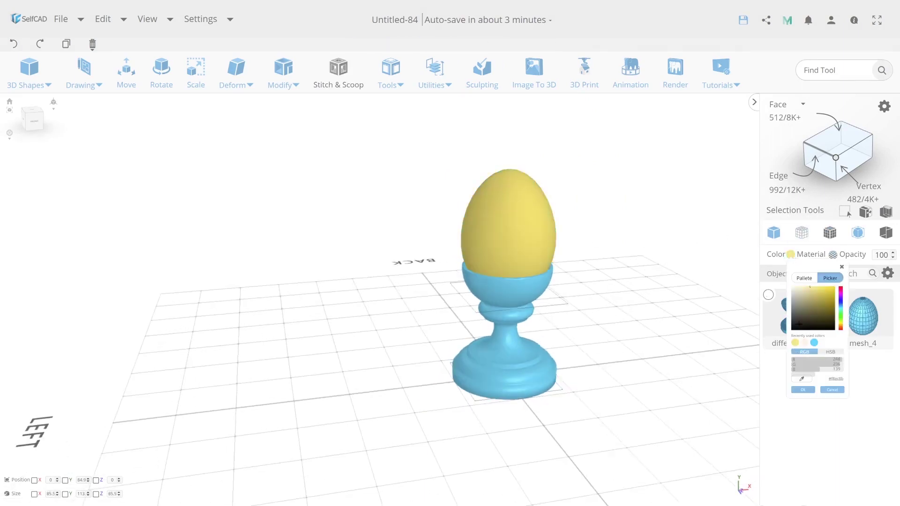
drag(807, 289, 799, 287)
click(814, 392)
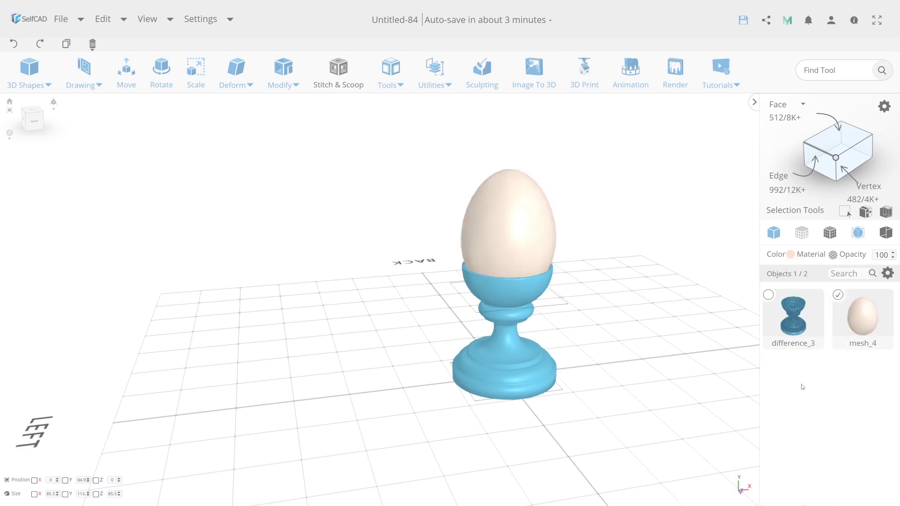
click(666, 358)
- Lower the egg's material Shininess to 1
click(512, 225)
click(833, 255)
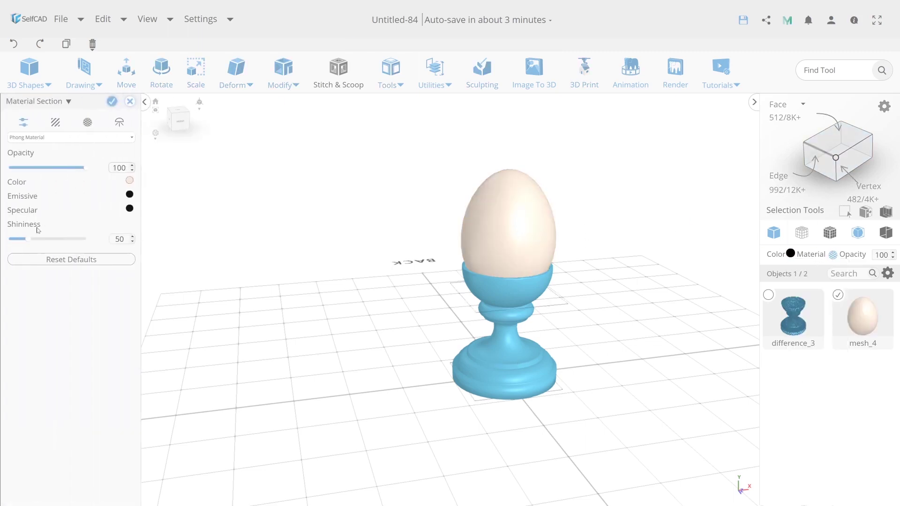
mouse_move(188, 262)
mouse_down()
mouse_move(428, 305)
mouse_move(223, 252)
mouse_up()
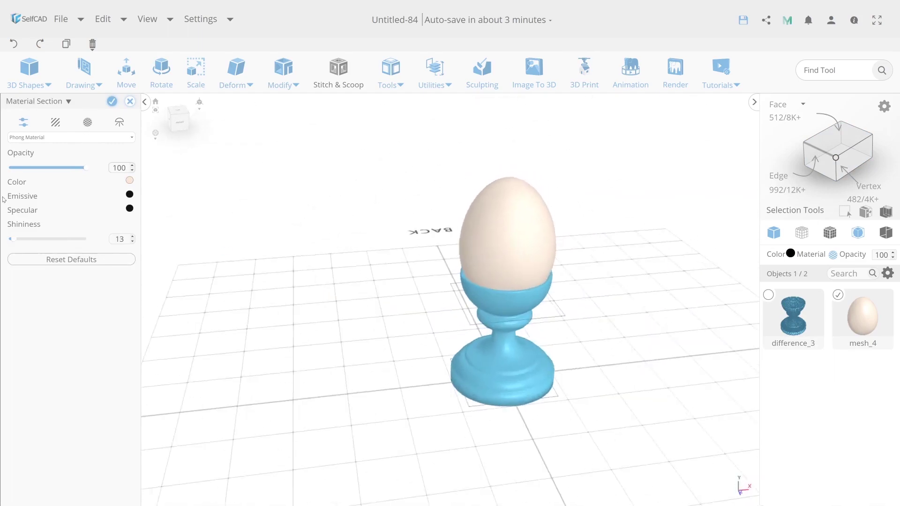
click(111, 102)
- Give the cup (difference_3) the Metal / Gold material
click(514, 377)
click(828, 253)
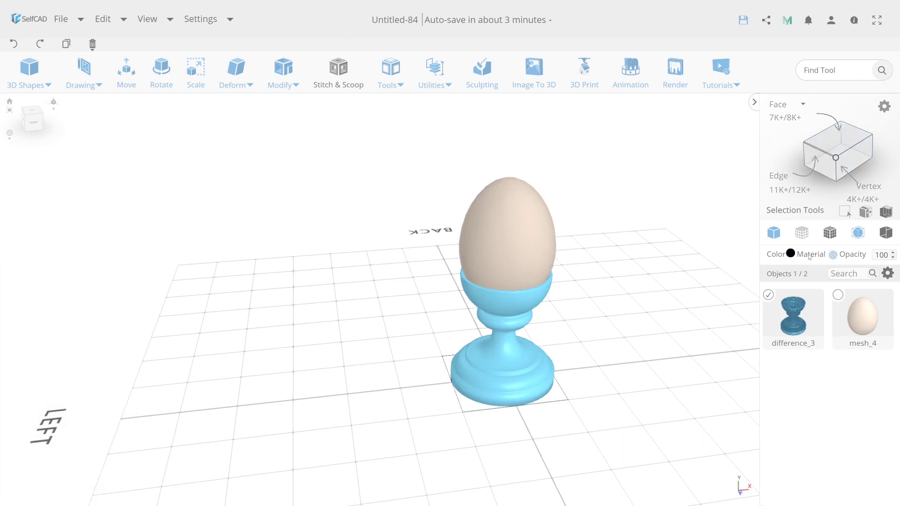
click(47, 137)
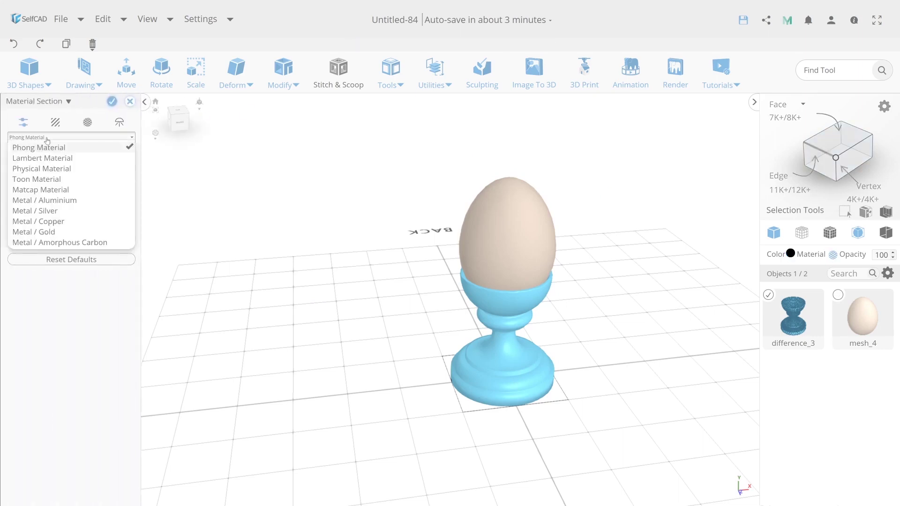
click(43, 232)
click(111, 101)
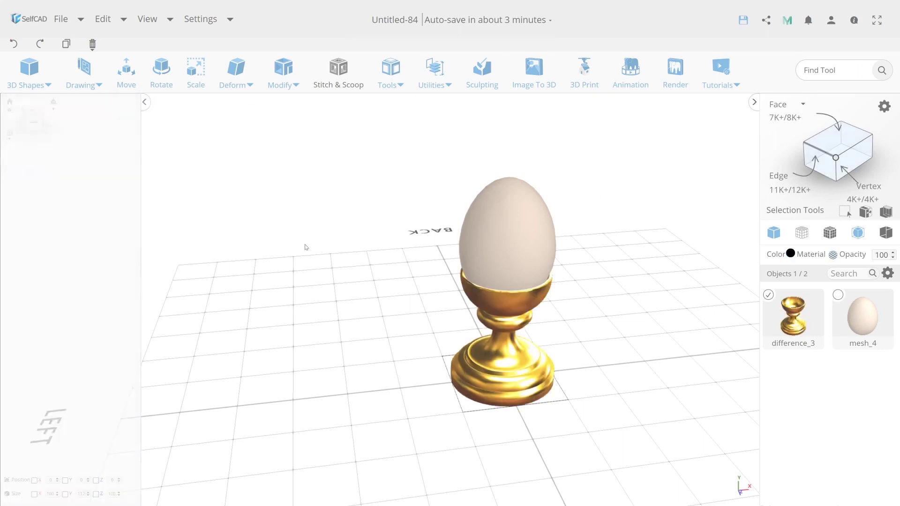
click(558, 335)
mouse_move(555, 332)
mouse_down()
mouse_move(519, 353)
mouse_move(267, 354)
mouse_move(584, 353)
mouse_move(325, 328)
mouse_move(589, 323)
mouse_move(361, 305)
mouse_up()
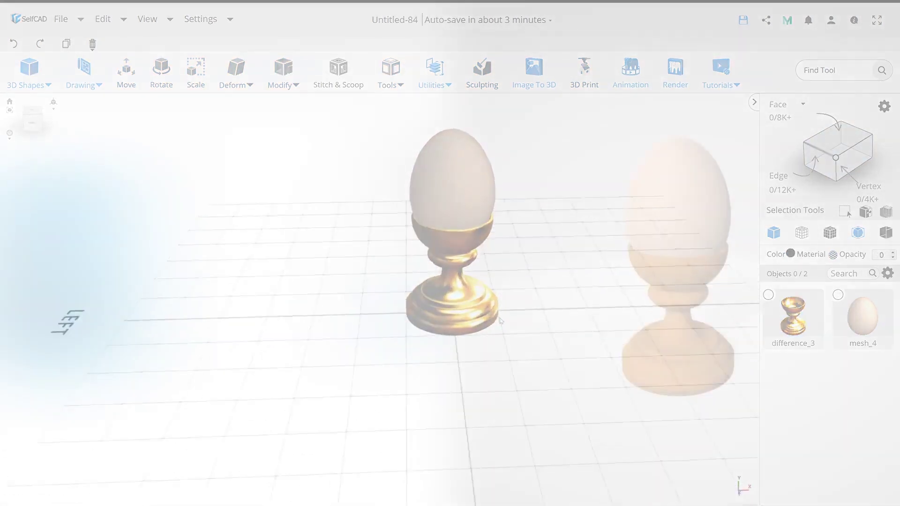